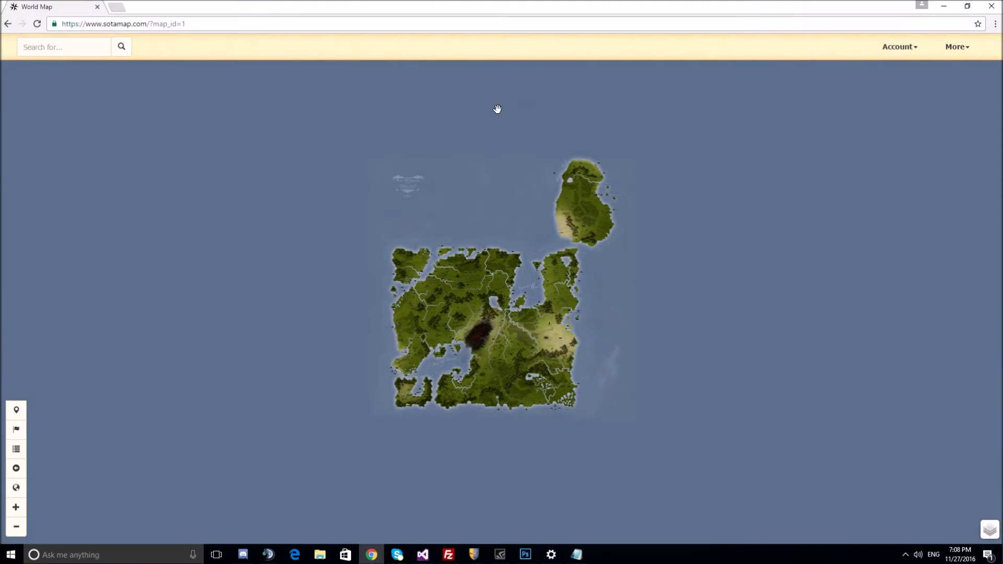
Go to the SotA Navigator page through Sotamap's More menu.
{"action": "left_click", "coordinate": [961, 52]}
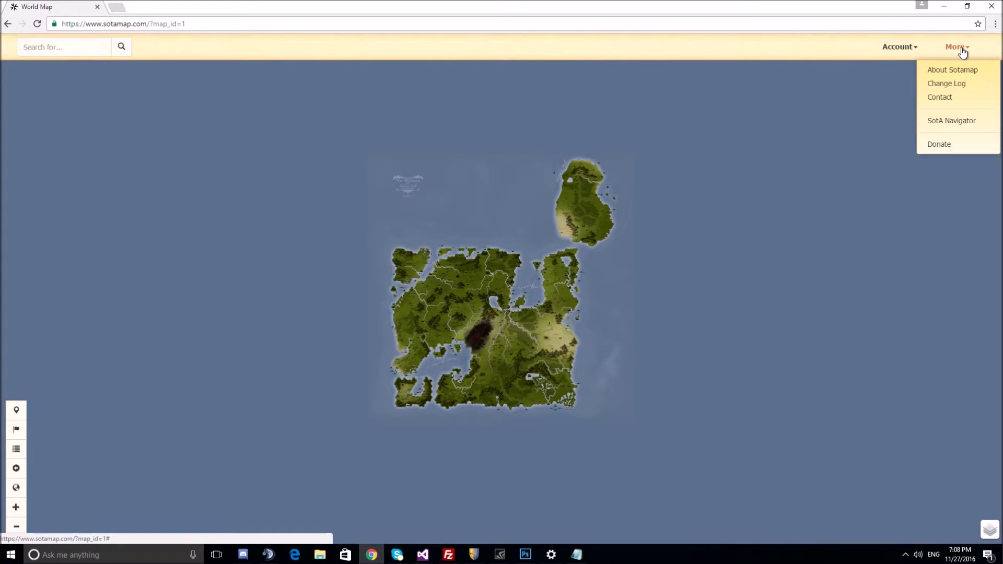
{"action": "left_click", "coordinate": [967, 121]}
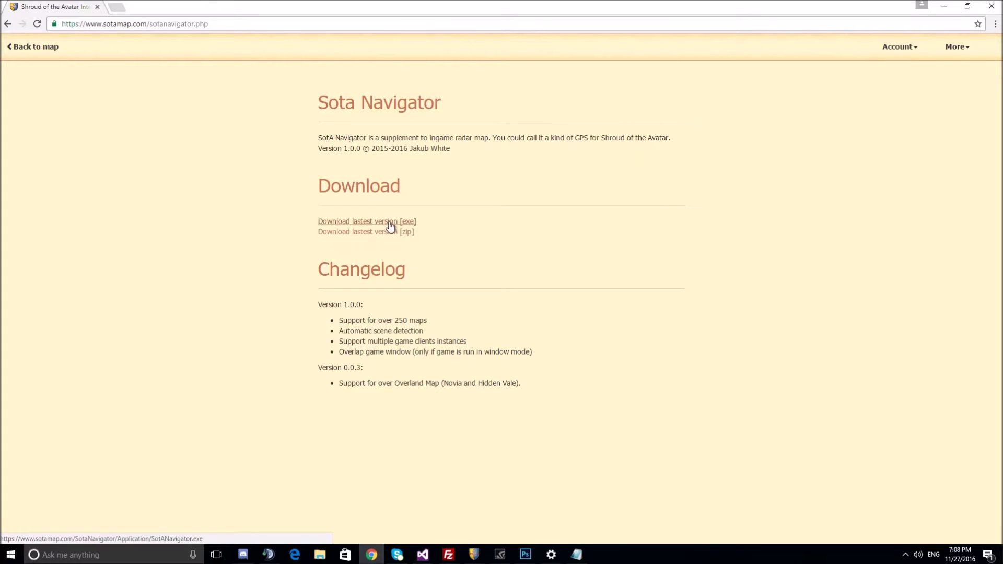
Download the latest SotANavigator.exe and keep it despite Chrome's dangerous-file warning.
{"action": "left_click", "coordinate": [391, 223]}
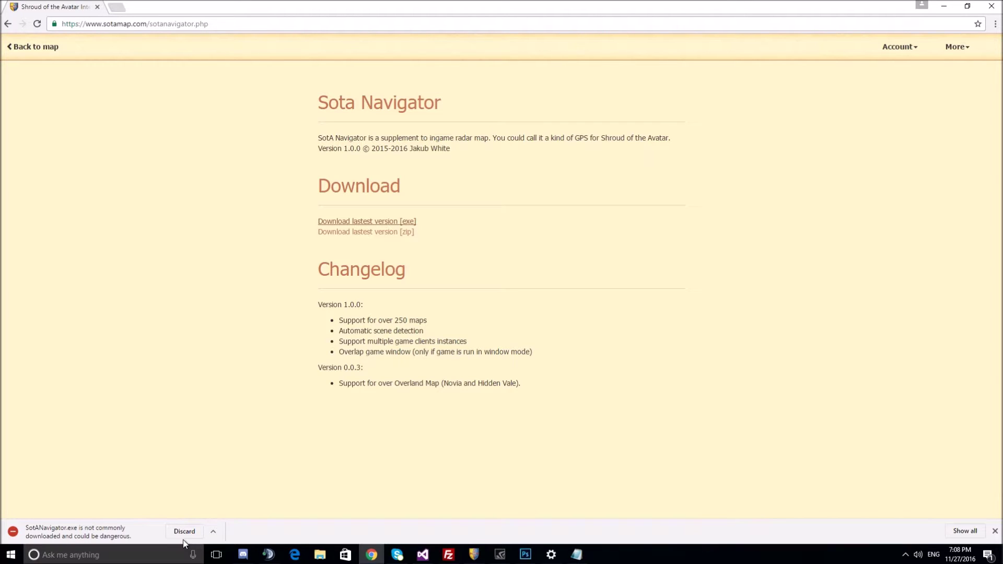
{"action": "left_click", "coordinate": [215, 532]}
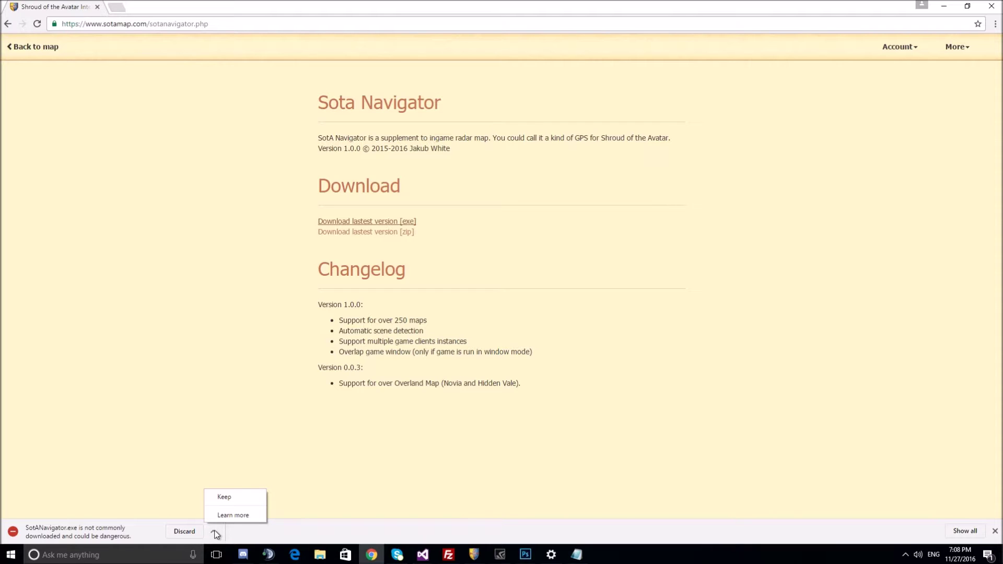
{"action": "left_click", "coordinate": [232, 503]}
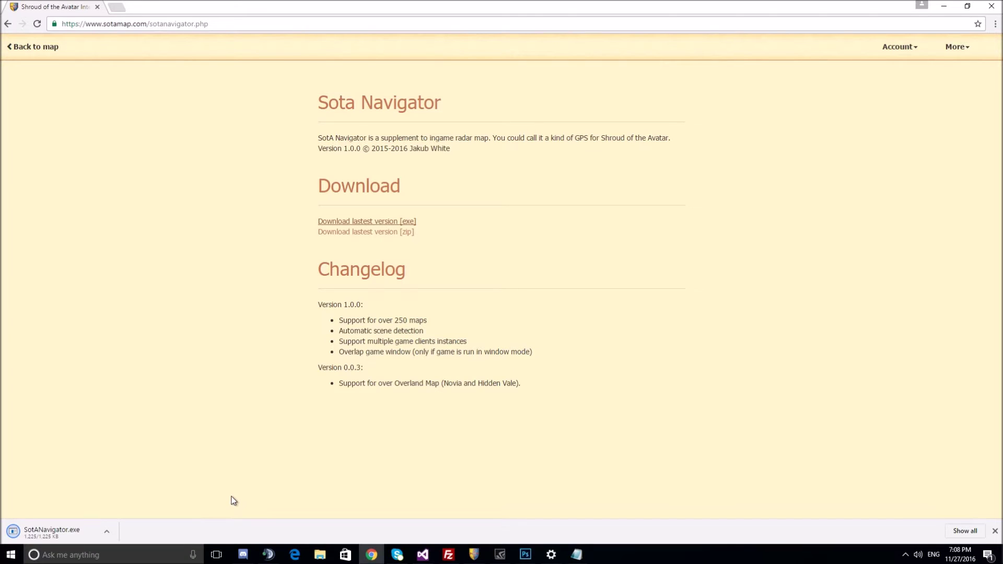
{"action": "left_click", "coordinate": [107, 532]}
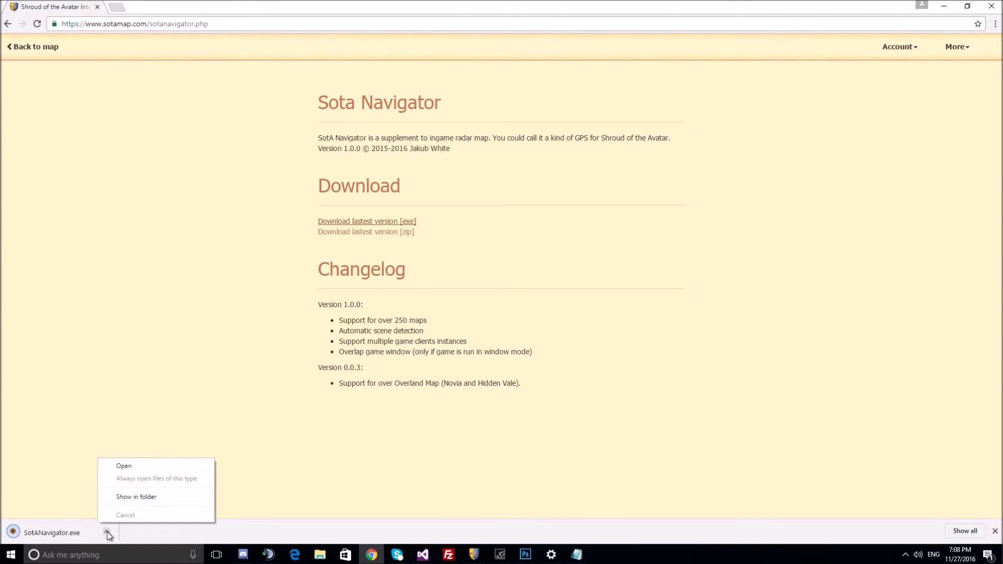
Copy SotANavigator.exe from the Downloads folder and paste it onto the desktop.
{"action": "left_click", "coordinate": [153, 499]}
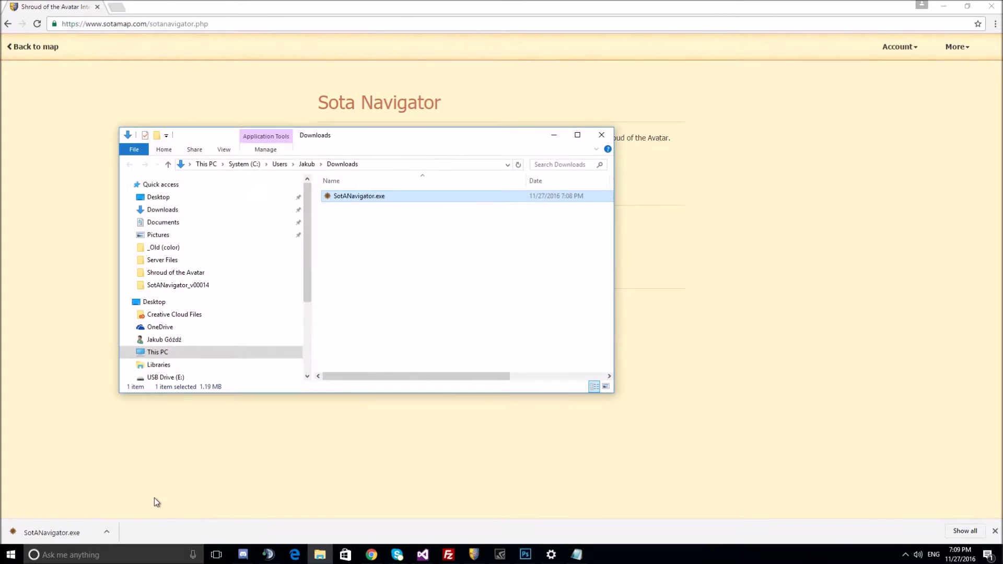
{"action": "right_click", "coordinate": [372, 198]}
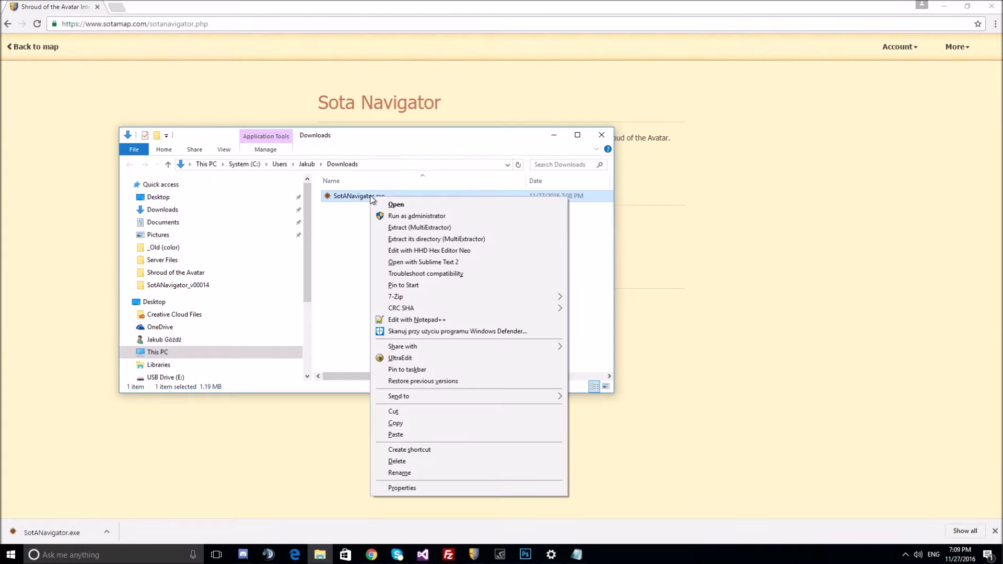
{"action": "left_click", "coordinate": [429, 424]}
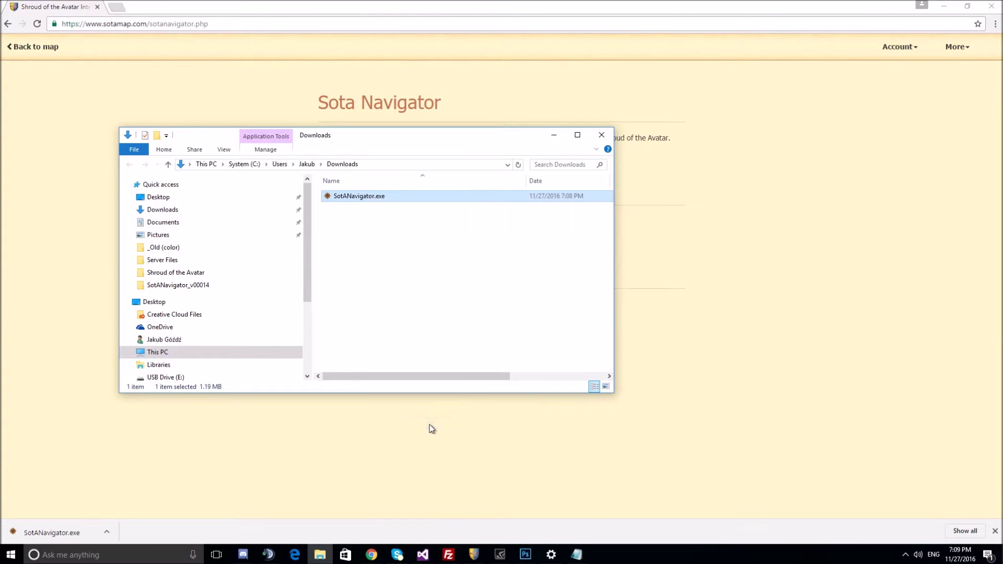
{"action": "key", "text": "super+d"}
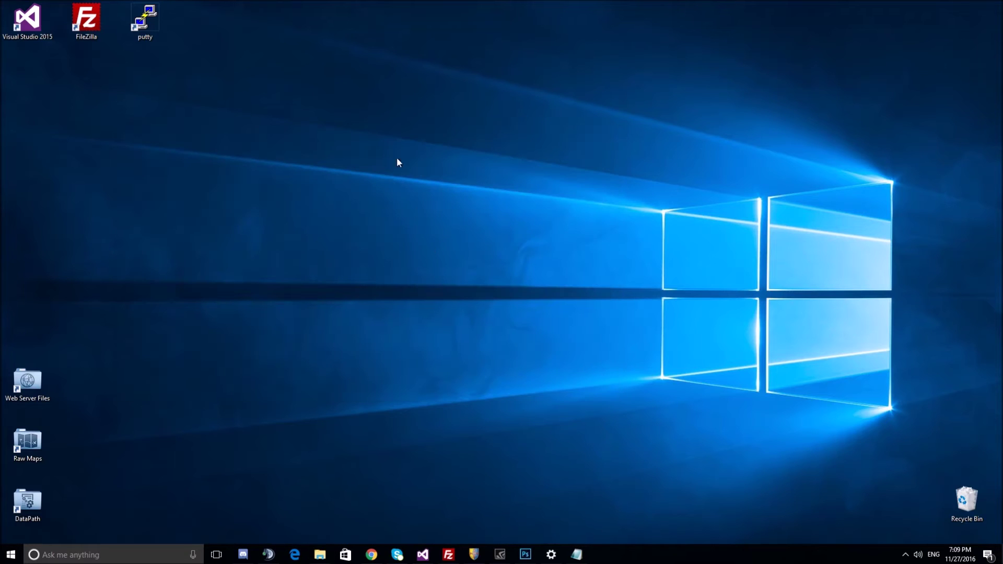
{"action": "key", "text": "ctrl+v"}
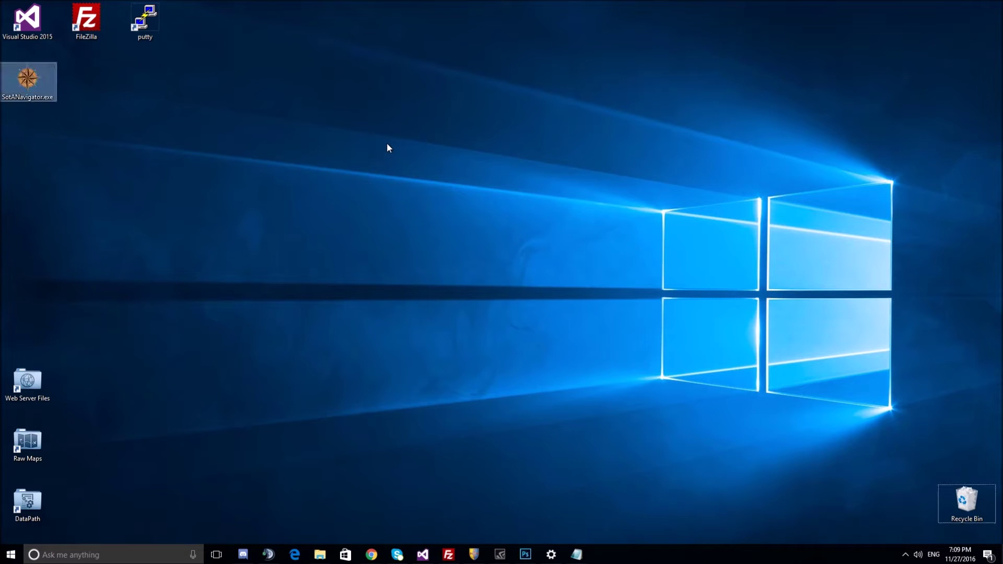
{"action": "left_click", "coordinate": [157, 106]}
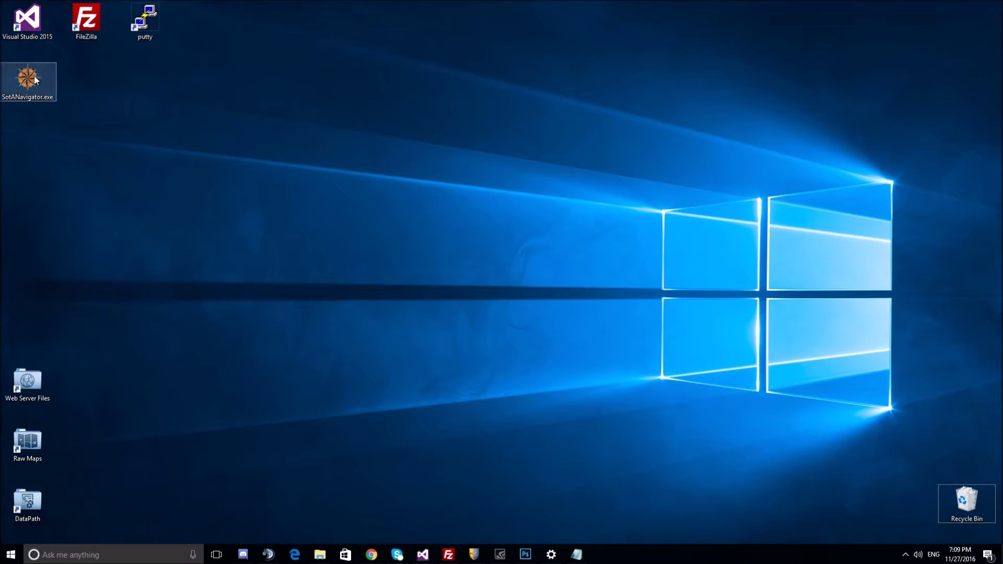
{"action": "mouse_move", "coordinate": [34, 79]}
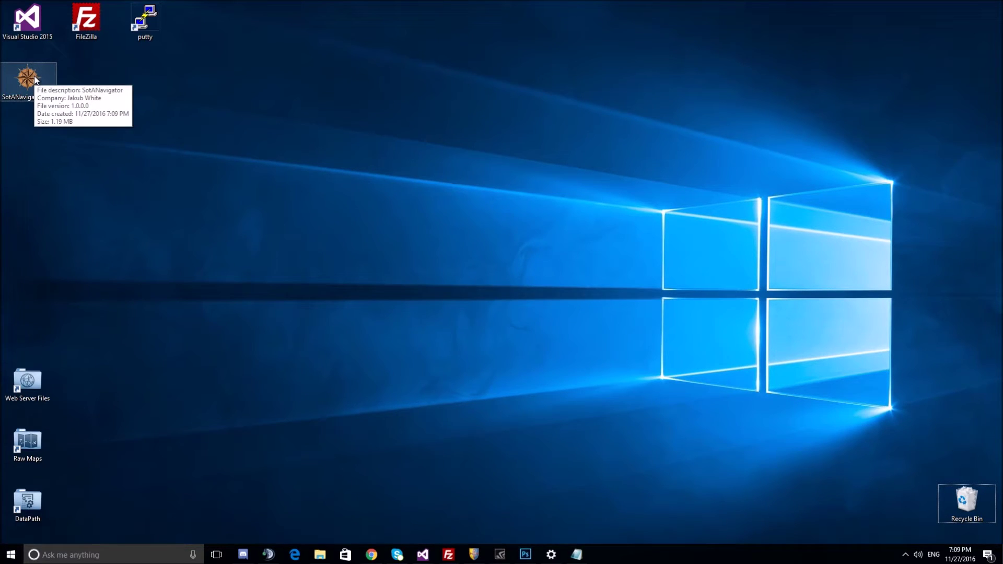
Run SotANavigator.exe past SmartScreen via 'Więcej informacji' and 'Uruchom mimo to'.
{"action": "double_click", "coordinate": [34, 80]}
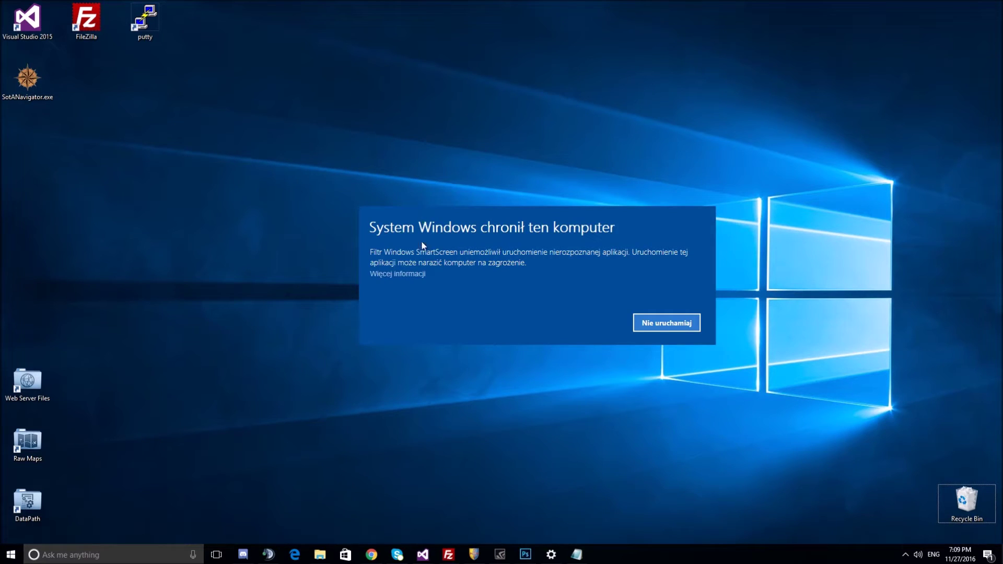
{"action": "left_click", "coordinate": [413, 274]}
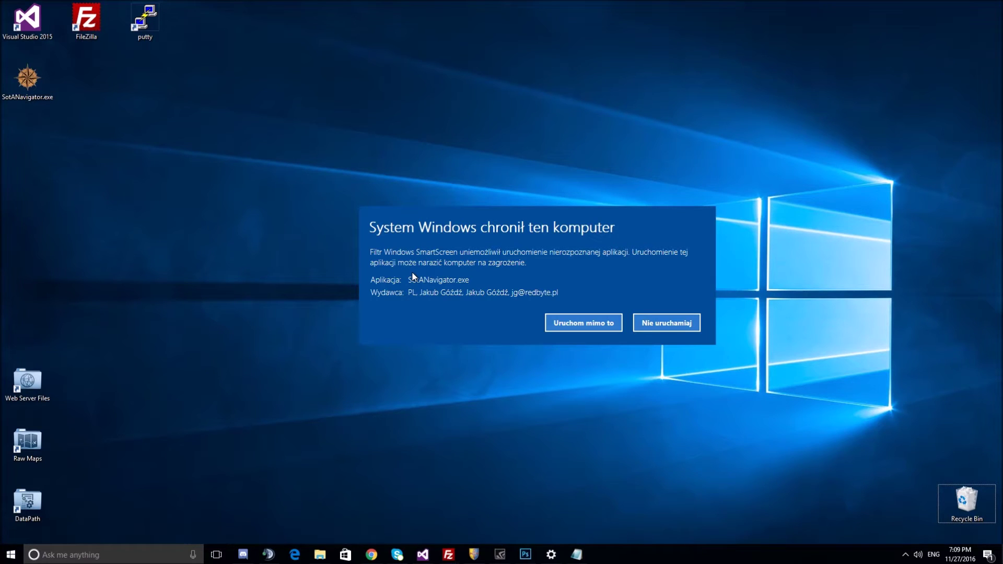
{"action": "left_click", "coordinate": [565, 329]}
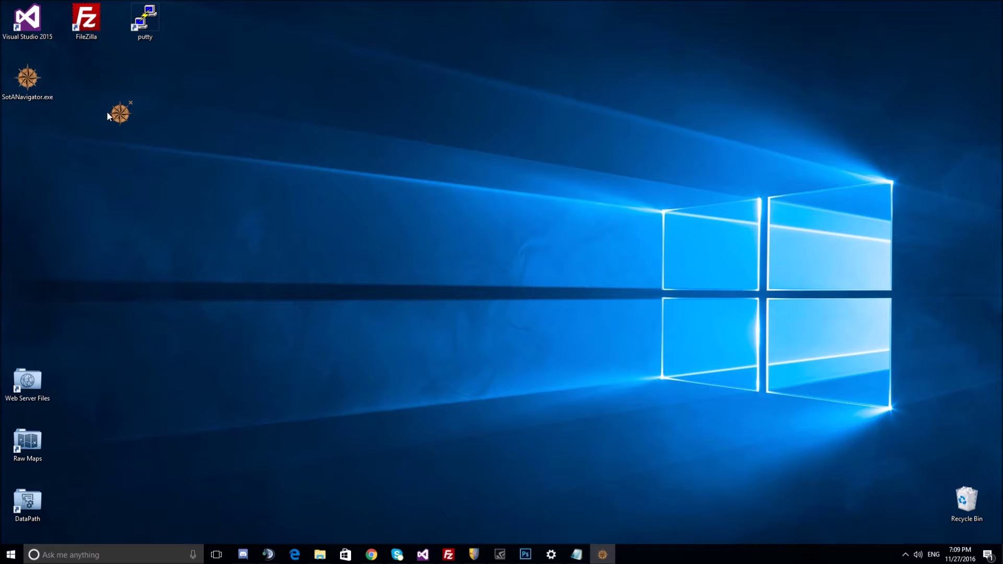
{"action": "mouse_move", "coordinate": [121, 113]}
{"action": "left_mouse_down"}
{"action": "mouse_move", "coordinate": [96, 87]}
{"action": "mouse_move", "coordinate": [85, 125]}
{"action": "mouse_move", "coordinate": [172, 86]}
{"action": "left_mouse_up"}
Place the compass widget near the top left and open the Hidden Vale map.
{"action": "left_click_drag", "start_coordinate": [125, 92], "coordinate": [165, 147]}
{"action": "left_click_drag", "start_coordinate": [189, 103], "coordinate": [136, 87]}
{"action": "left_click", "coordinate": [142, 93]}
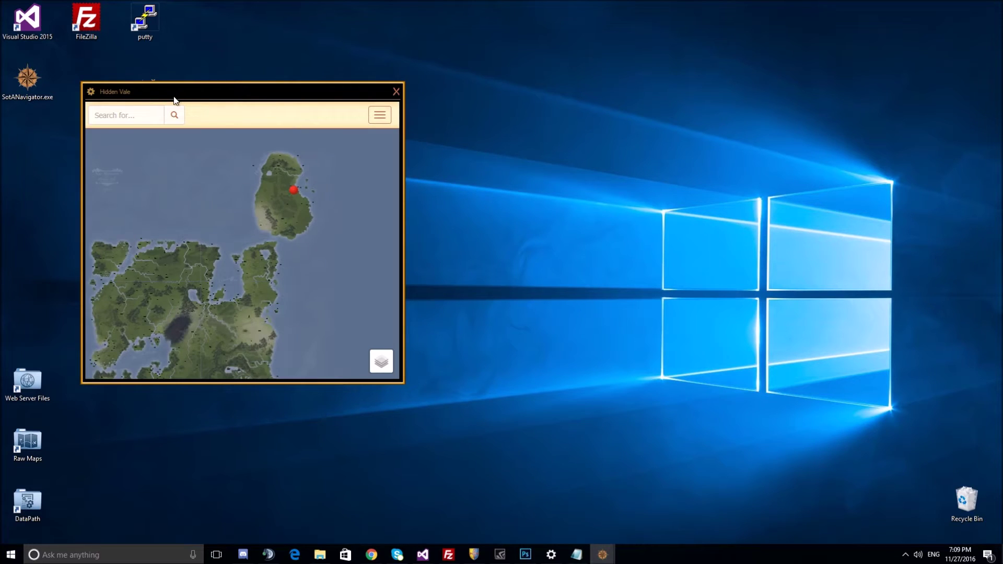
Move the map window to the lower left, zoom in, and resize it slightly.
{"action": "mouse_move", "coordinate": [193, 95]}
{"action": "left_mouse_down"}
{"action": "mouse_move", "coordinate": [215, 103]}
{"action": "mouse_move", "coordinate": [212, 195]}
{"action": "mouse_move", "coordinate": [135, 209]}
{"action": "mouse_move", "coordinate": [122, 227]}
{"action": "left_mouse_up"}
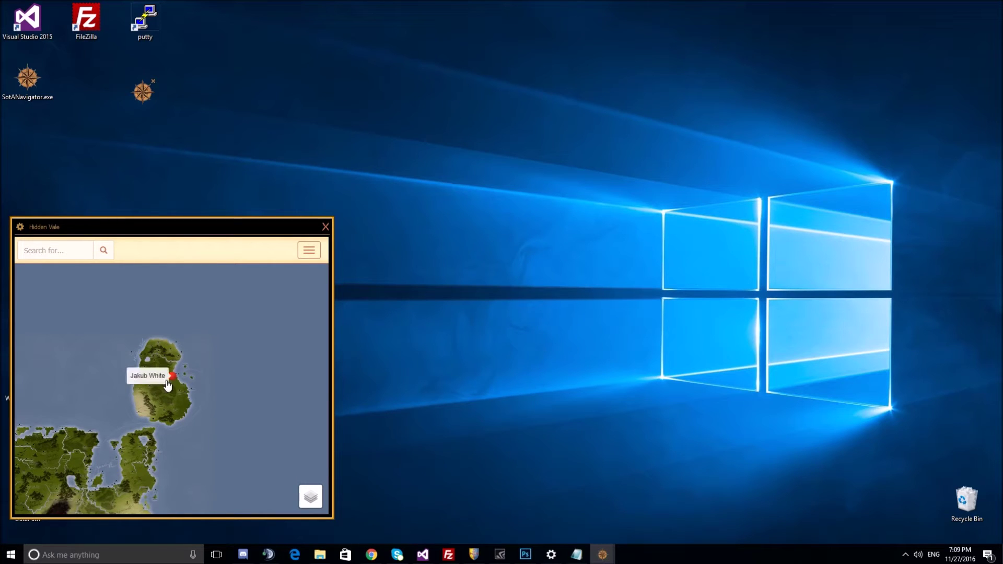
{"action": "scroll", "coordinate": [167, 386], "scroll_direction": "up", "scroll_amount": 2}
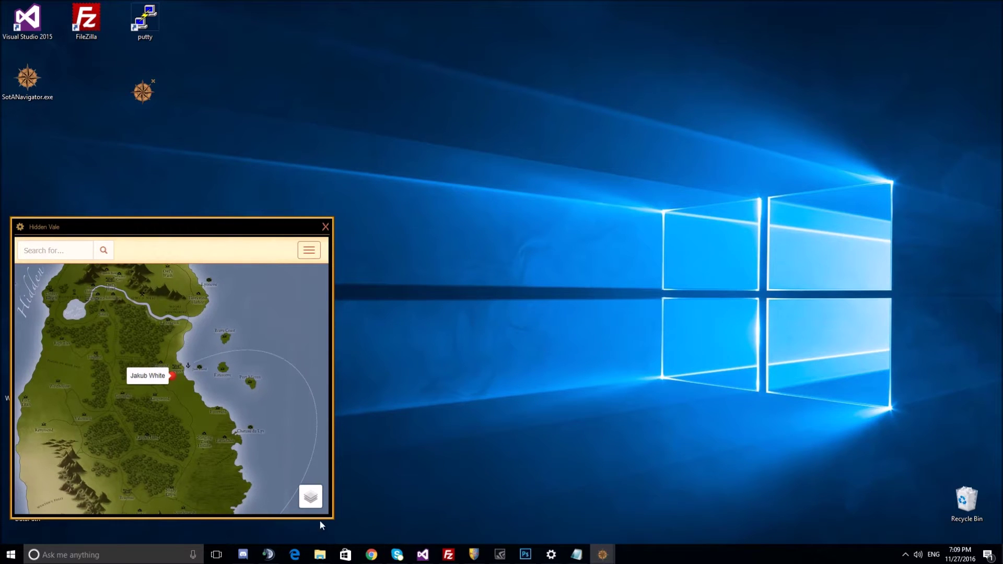
{"action": "mouse_move", "coordinate": [202, 227]}
{"action": "left_mouse_down"}
{"action": "mouse_move", "coordinate": [327, 221]}
{"action": "mouse_move", "coordinate": [209, 236]}
{"action": "mouse_move", "coordinate": [277, 167]}
{"action": "mouse_move", "coordinate": [196, 233]}
{"action": "left_mouse_up"}
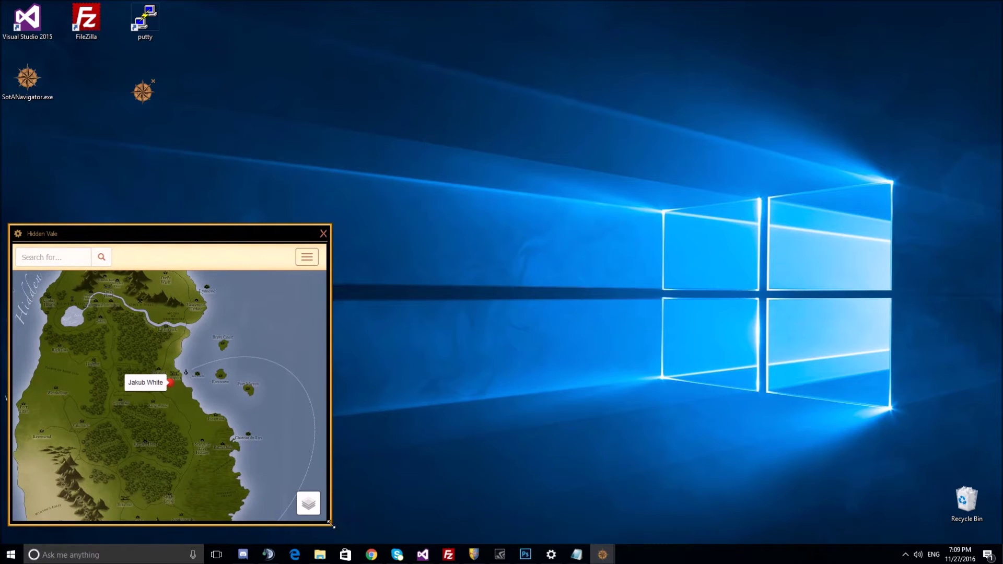
{"action": "mouse_move", "coordinate": [330, 525]}
{"action": "left_mouse_down"}
{"action": "mouse_move", "coordinate": [188, 399]}
{"action": "mouse_move", "coordinate": [268, 501]}
{"action": "mouse_move", "coordinate": [315, 537]}
{"action": "left_mouse_up"}
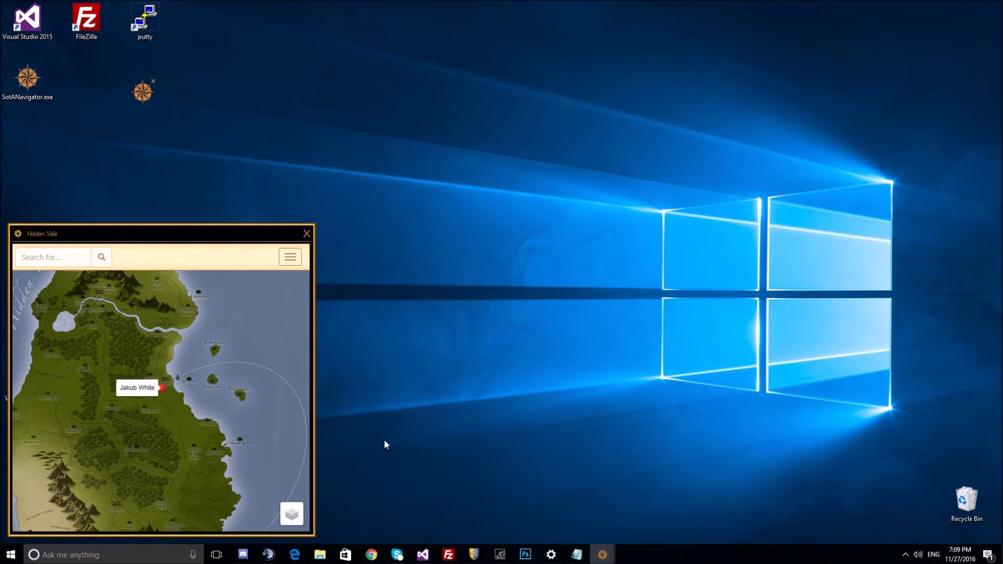
{"action": "left_click", "coordinate": [474, 554]}
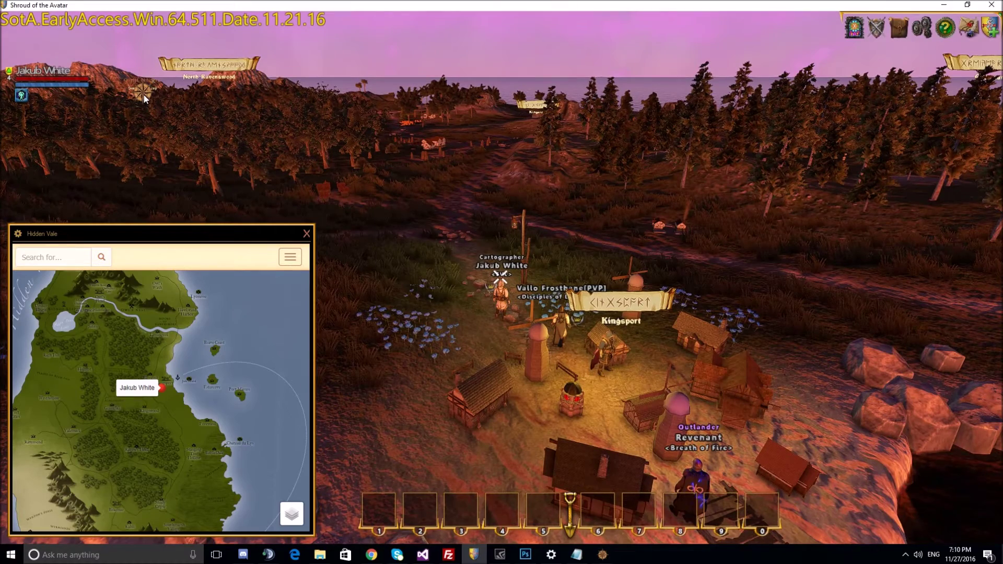
Move the compass to the game's top right, then reopen the map zoomed on Kingsport.
{"action": "mouse_move", "coordinate": [143, 95]}
{"action": "left_mouse_down"}
{"action": "mouse_move", "coordinate": [166, 112]}
{"action": "mouse_move", "coordinate": [640, 131]}
{"action": "mouse_move", "coordinate": [827, 34]}
{"action": "left_mouse_up"}
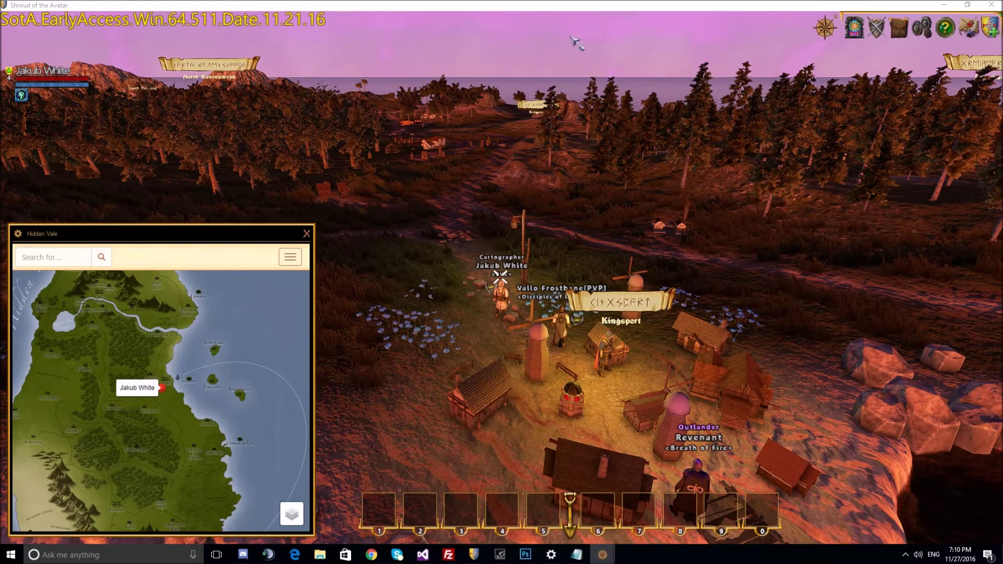
{"action": "left_click", "coordinate": [306, 233]}
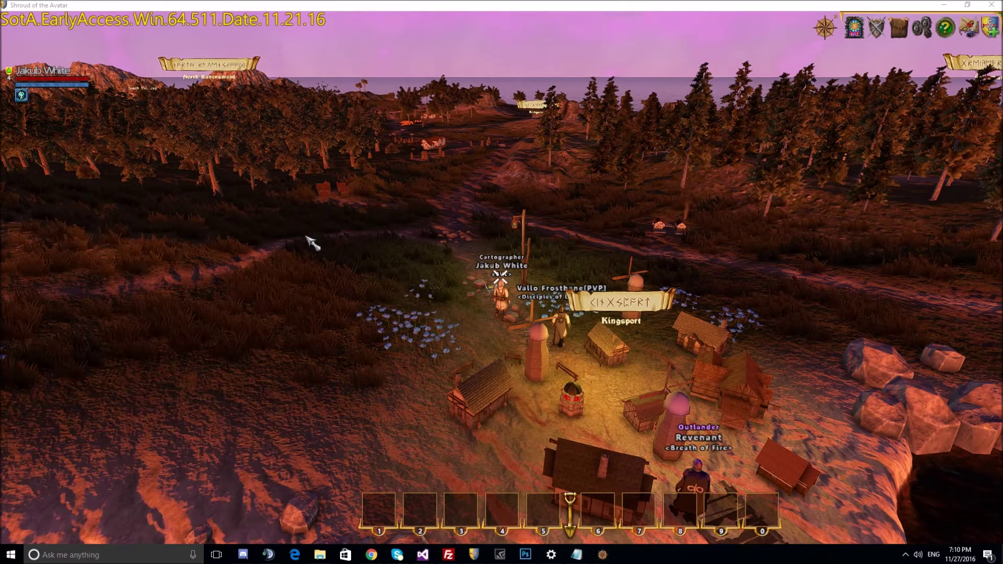
{"action": "left_click", "coordinate": [825, 30]}
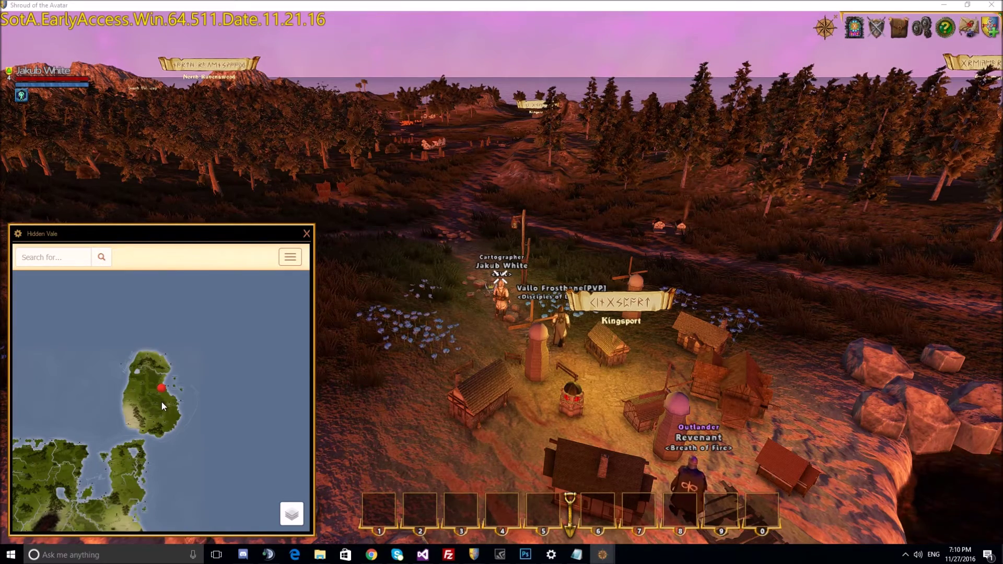
{"action": "scroll", "coordinate": [161, 393], "scroll_direction": "up", "scroll_amount": 3}
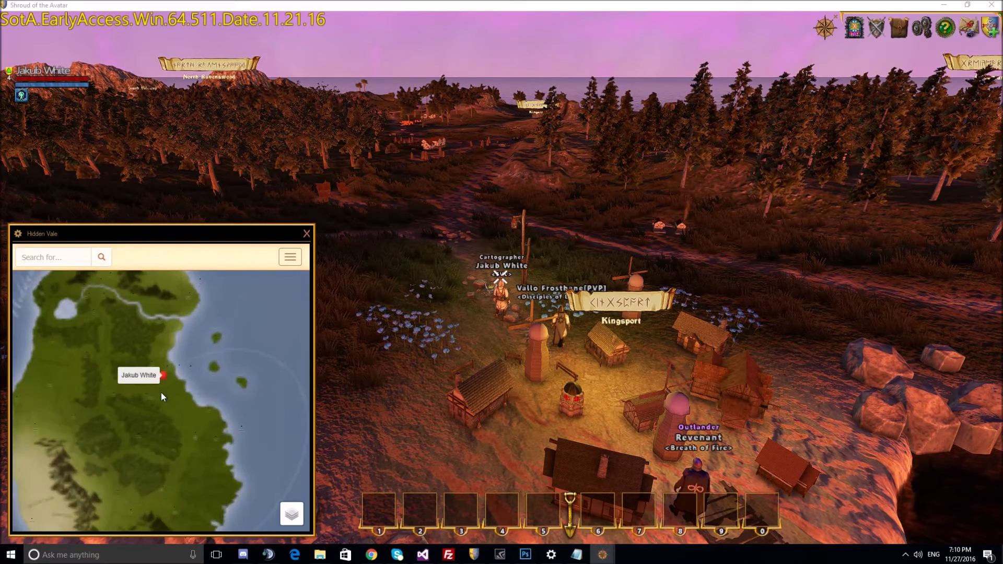
{"action": "scroll", "coordinate": [161, 392], "scroll_direction": "up", "scroll_amount": 2}
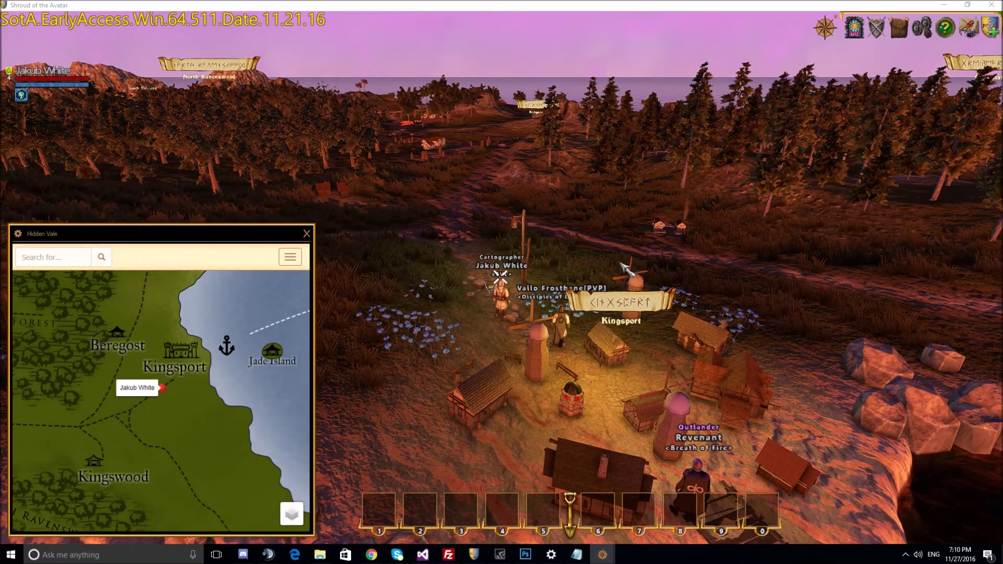
{"action": "key", "text": "w"}
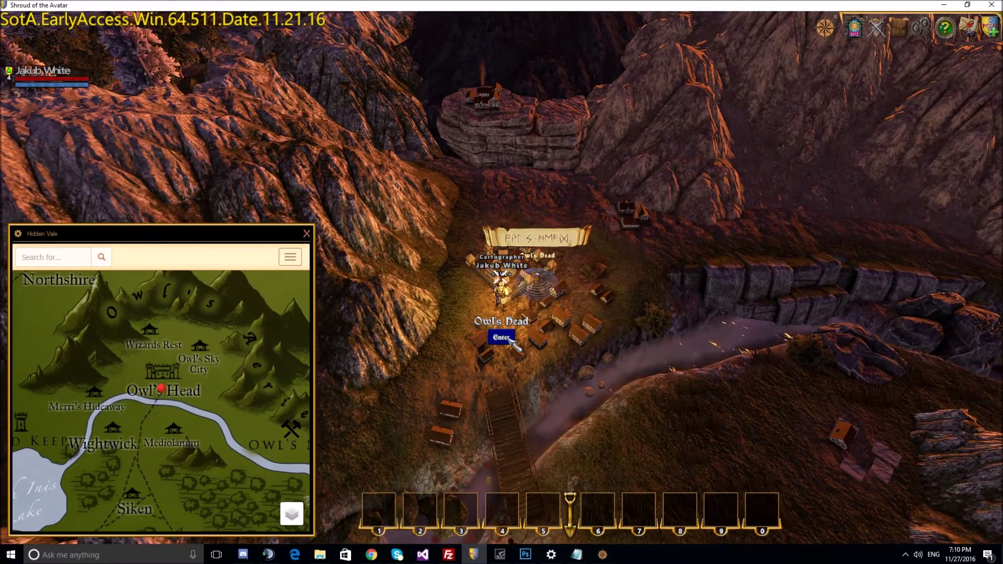
Enter the town of Owl's Head.
{"action": "left_click", "coordinate": [500, 338]}
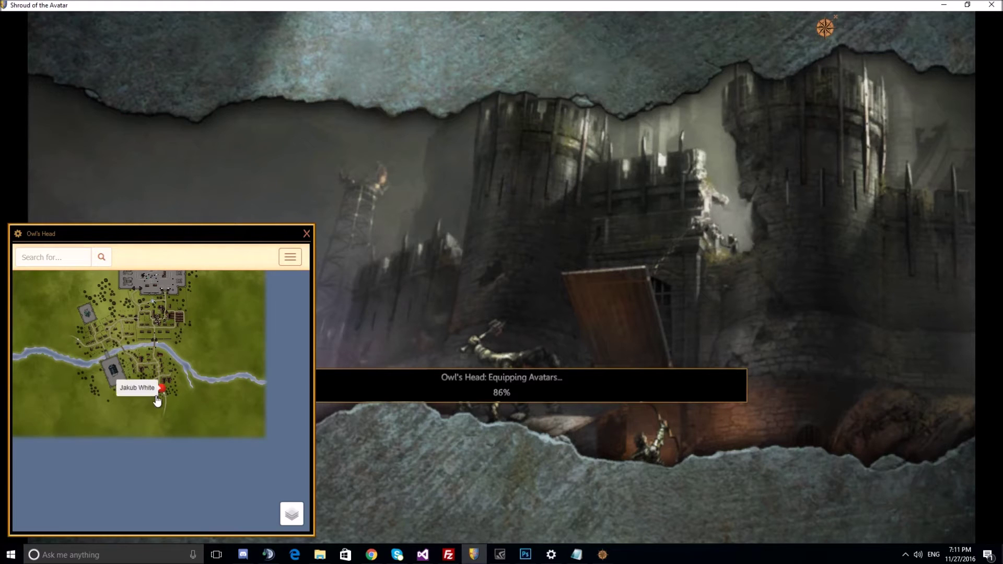
Zoom the Owl's Head map in on the South Entrance area.
{"action": "scroll", "coordinate": [158, 394], "scroll_direction": "up", "scroll_amount": 5}
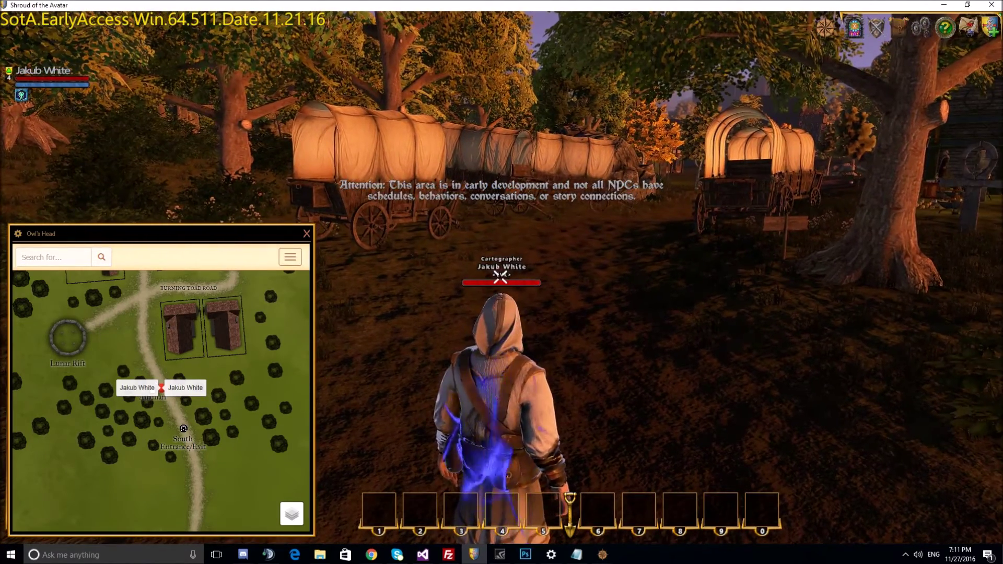
Run the avatar north past the wagons while the map tracks its red marker.
{"action": "key", "text": "w"}
{"action": "key", "text": "w"}
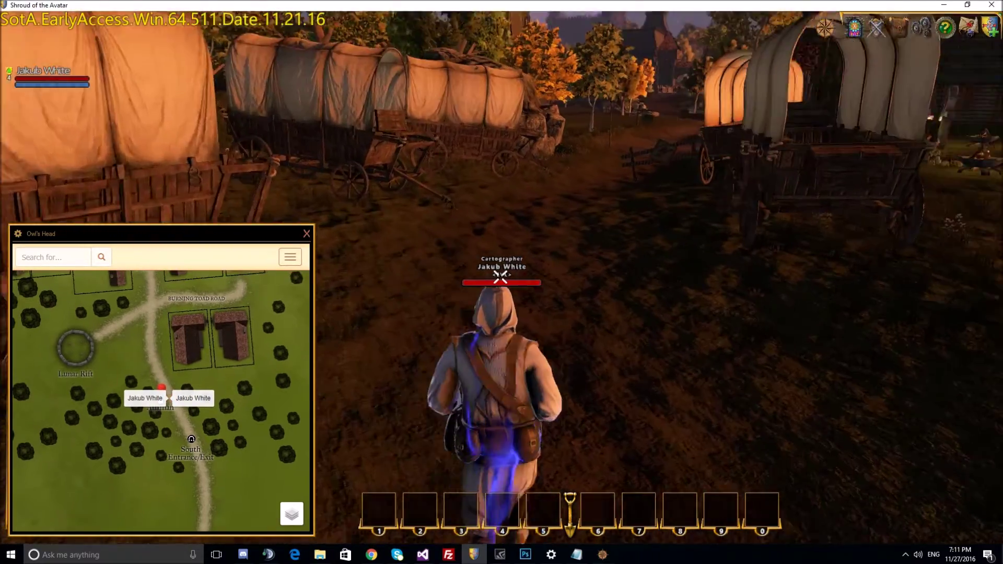
{"action": "key", "text": "w"}
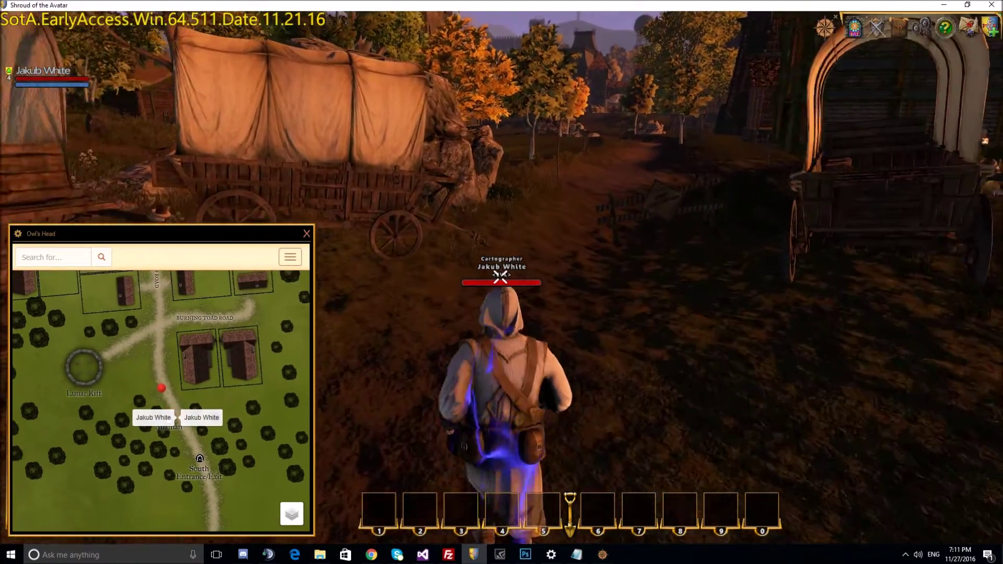
{"action": "key", "text": "w"}
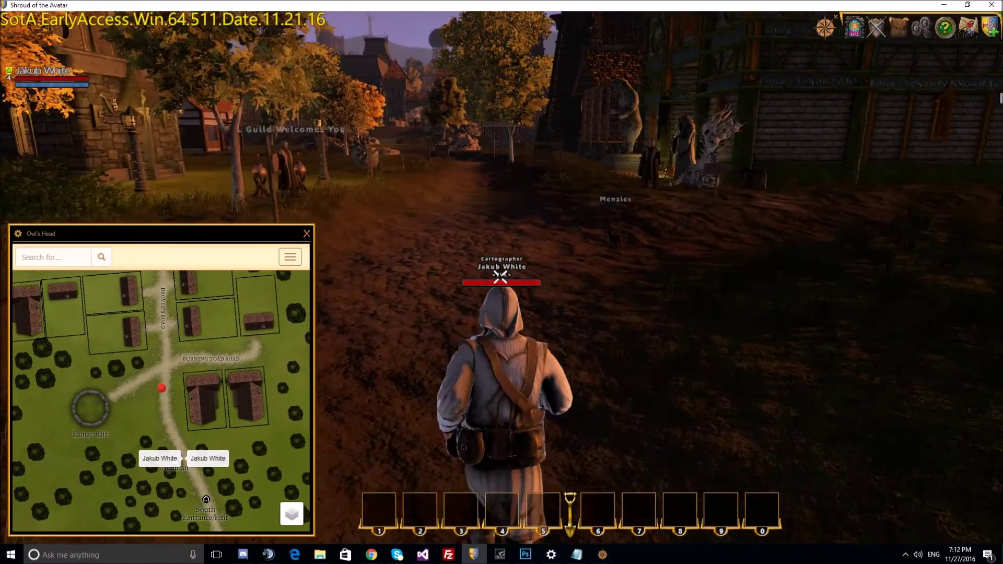
{"action": "key", "text": "w"}
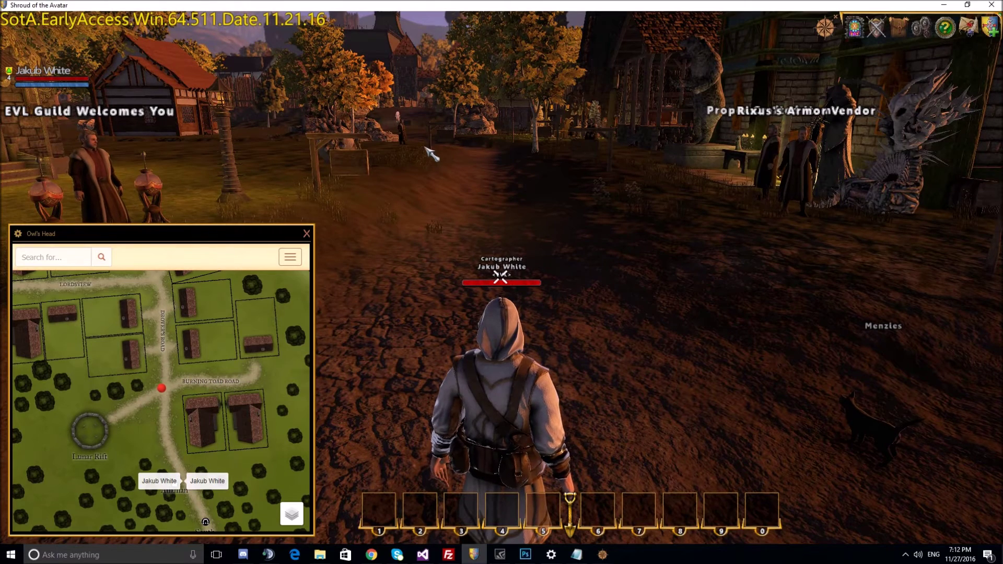
{"action": "left_click", "coordinate": [19, 235]}
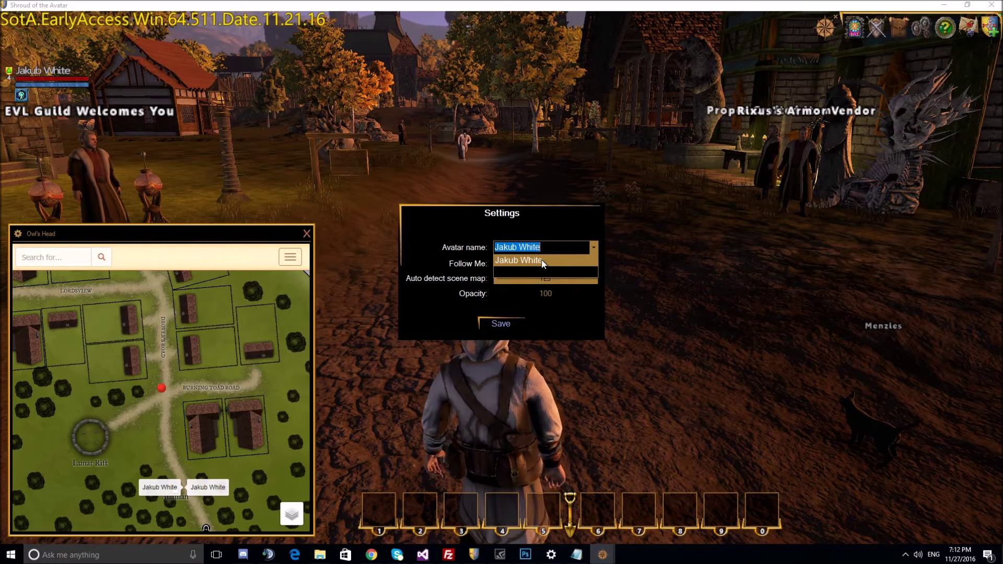
Select the avatar name and set Follow Me to NO, then run up the village path.
{"action": "left_click", "coordinate": [543, 261]}
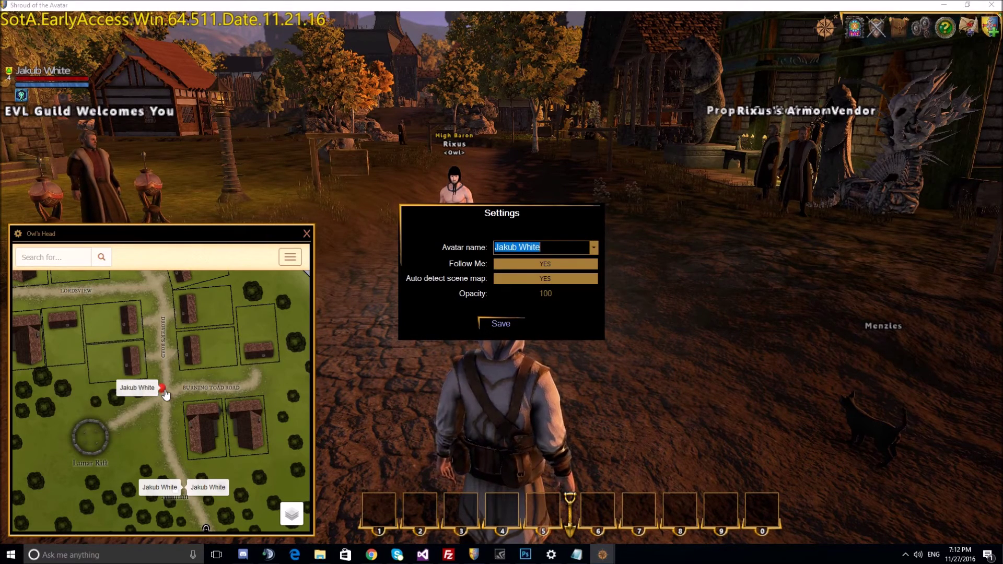
{"action": "left_click", "coordinate": [530, 268]}
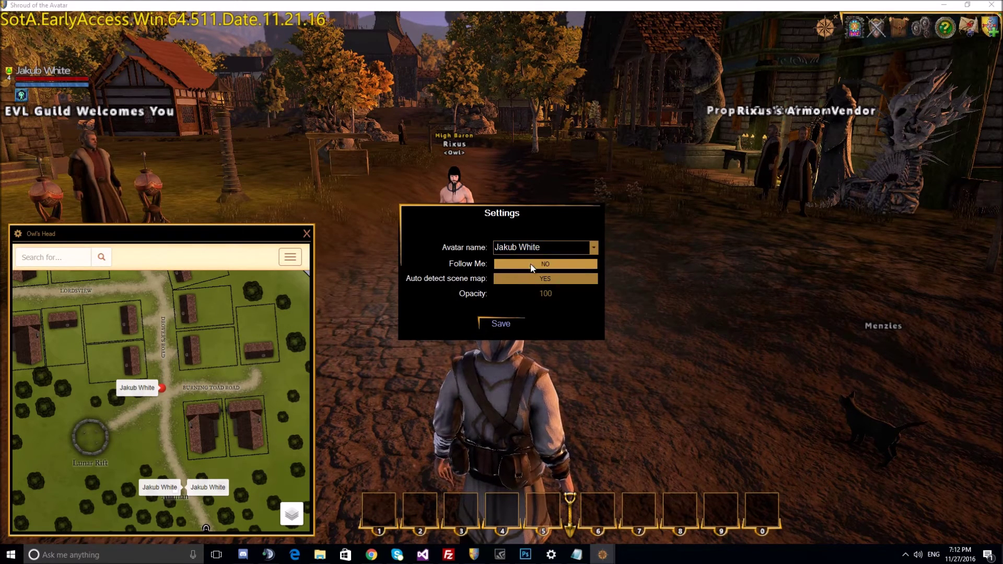
{"action": "key", "text": "w"}
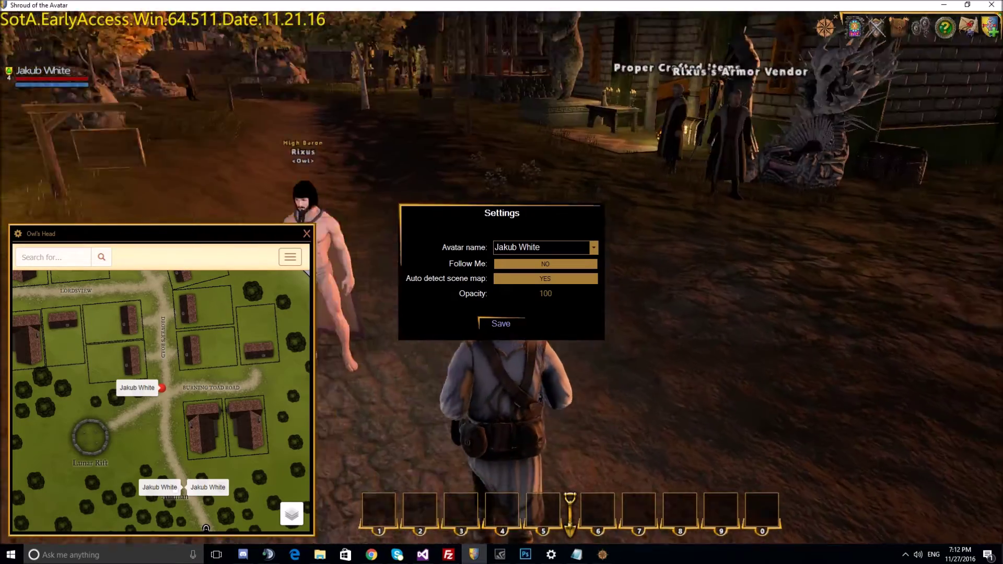
{"action": "key", "text": "w"}
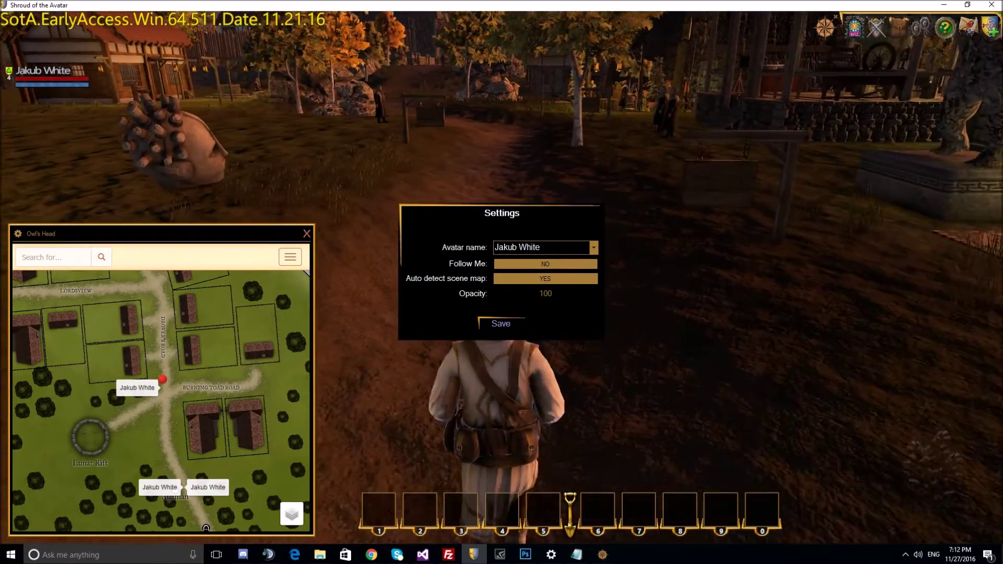
{"action": "key", "text": "w"}
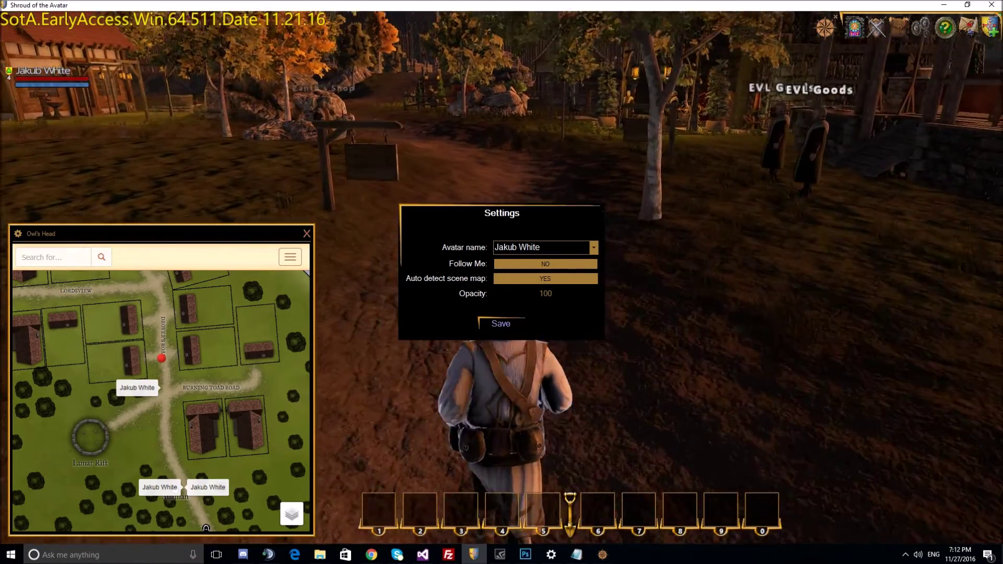
{"action": "key", "text": "w"}
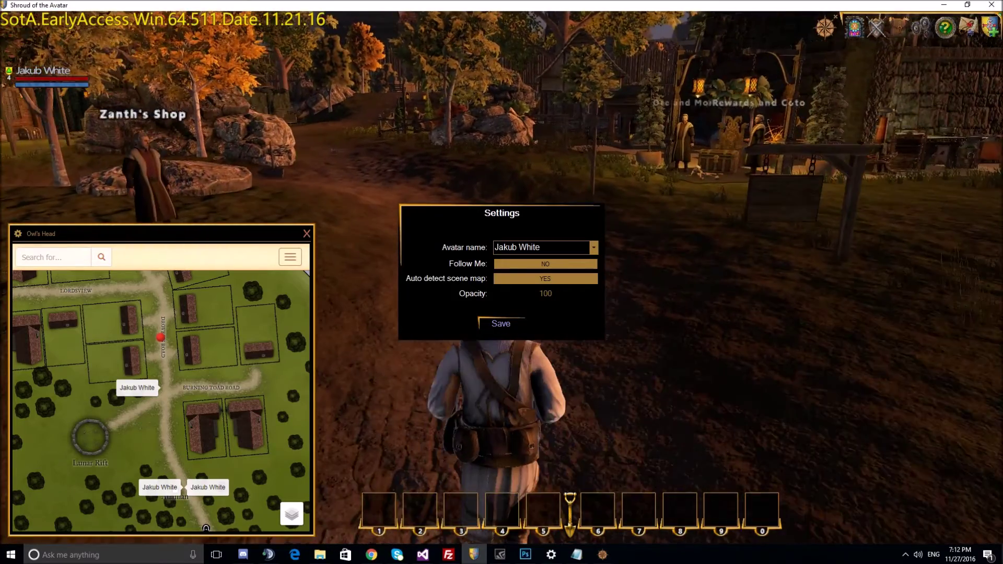
{"action": "key", "text": "w"}
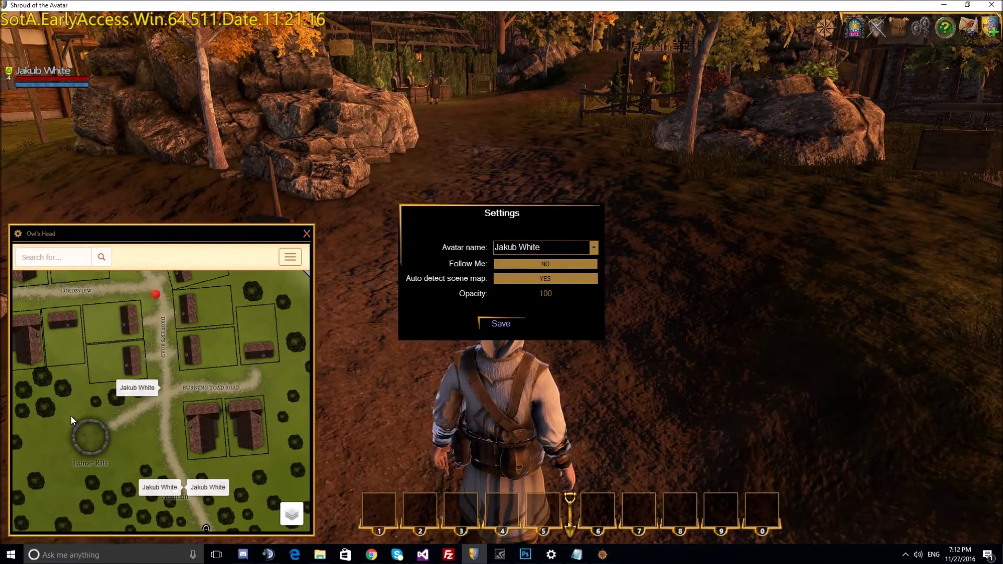
Pan the map to the river and South Gate, then toggle Auto detect scene map.
{"action": "left_click_drag", "start_coordinate": [70, 415], "coordinate": [73, 457]}
{"action": "left_click_drag", "start_coordinate": [157, 340], "coordinate": [160, 412]}
{"action": "left_click_drag", "start_coordinate": [251, 314], "coordinate": [253, 409]}
{"action": "key", "text": "w"}
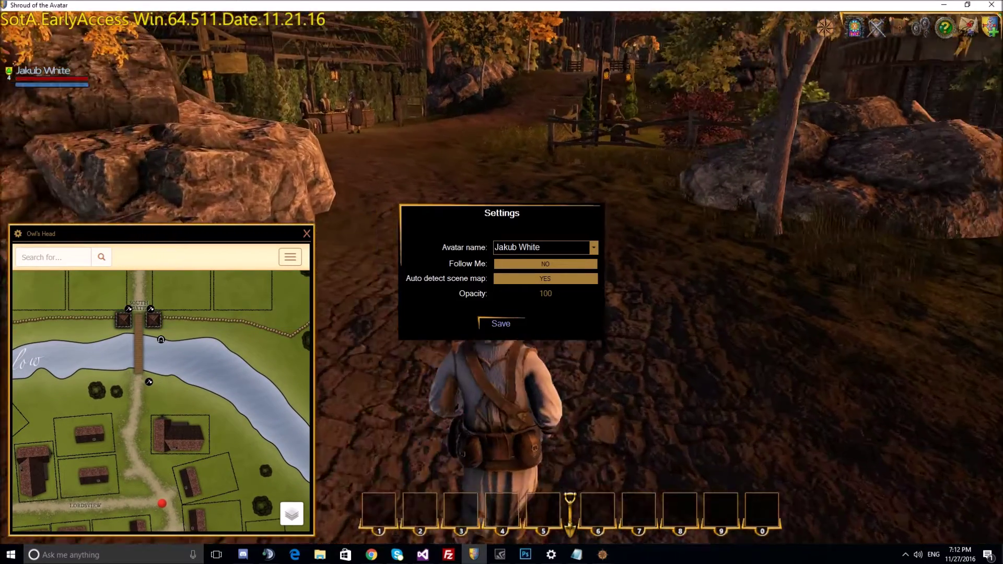
{"action": "key", "text": "a"}
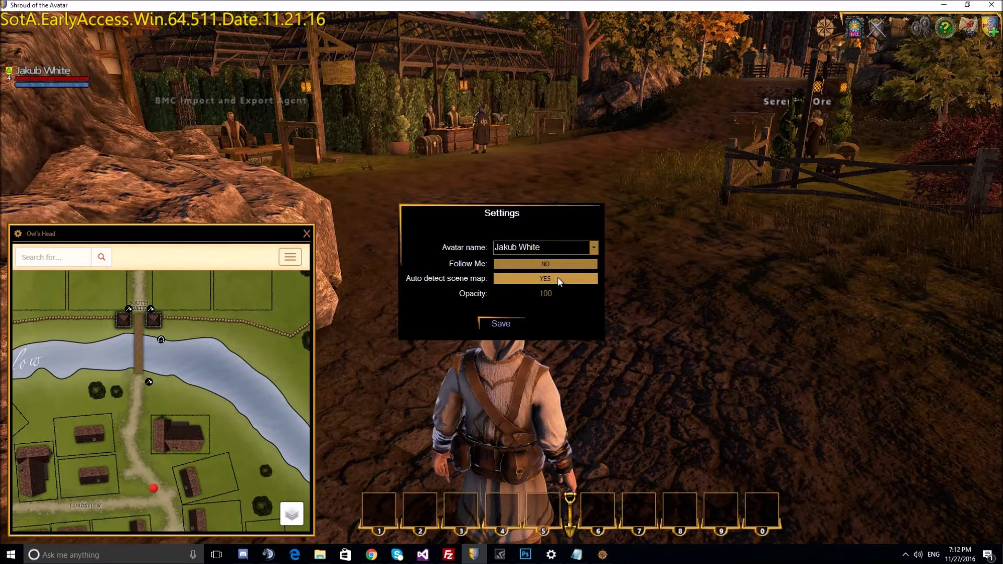
{"action": "left_click", "coordinate": [559, 280]}
Re-enable automatic scene map detection, save map opacity at 70, then recheck and re-save Settings.
{"action": "left_click", "coordinate": [558, 280]}
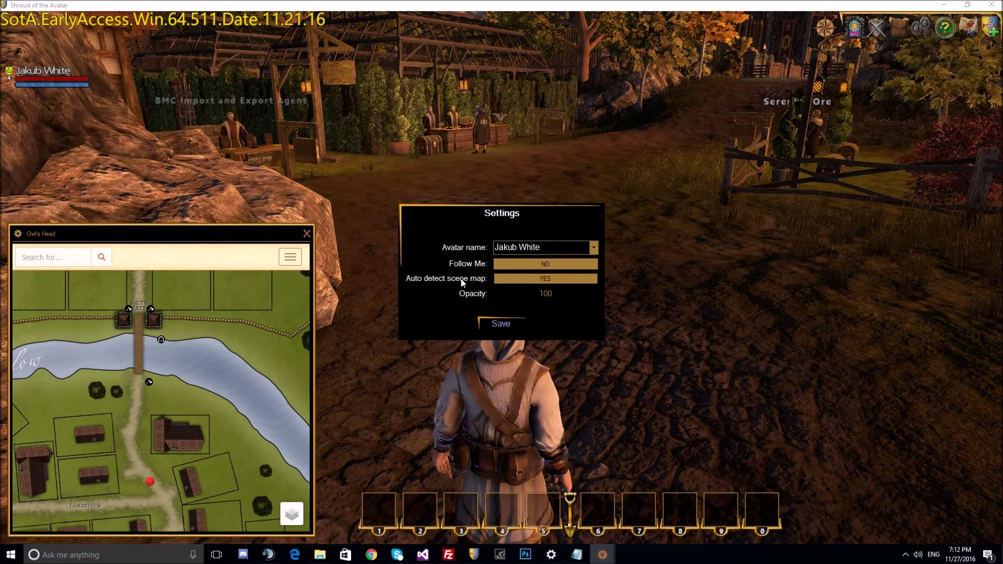
{"action": "left_click", "coordinate": [518, 294]}
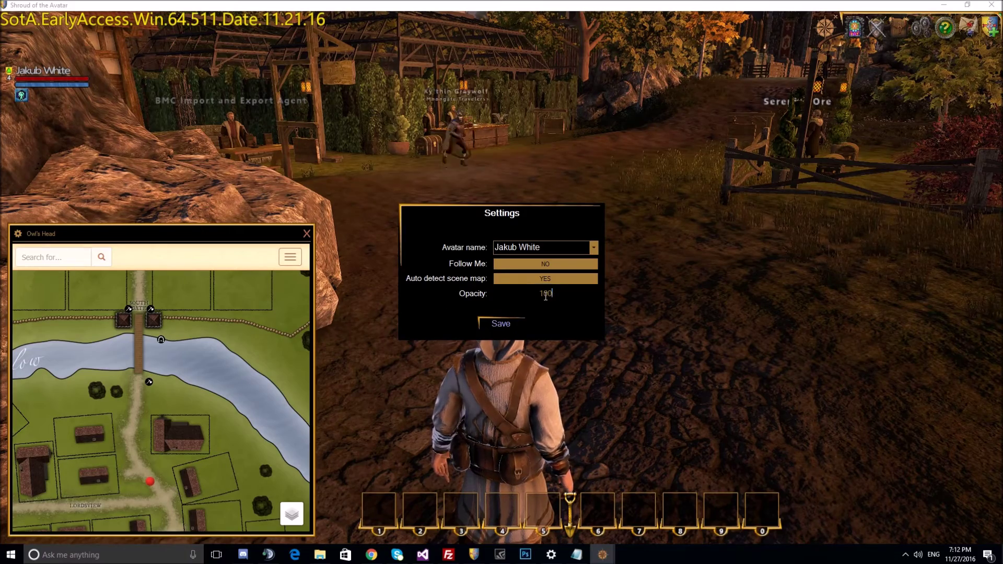
{"action": "type", "text": "70"}
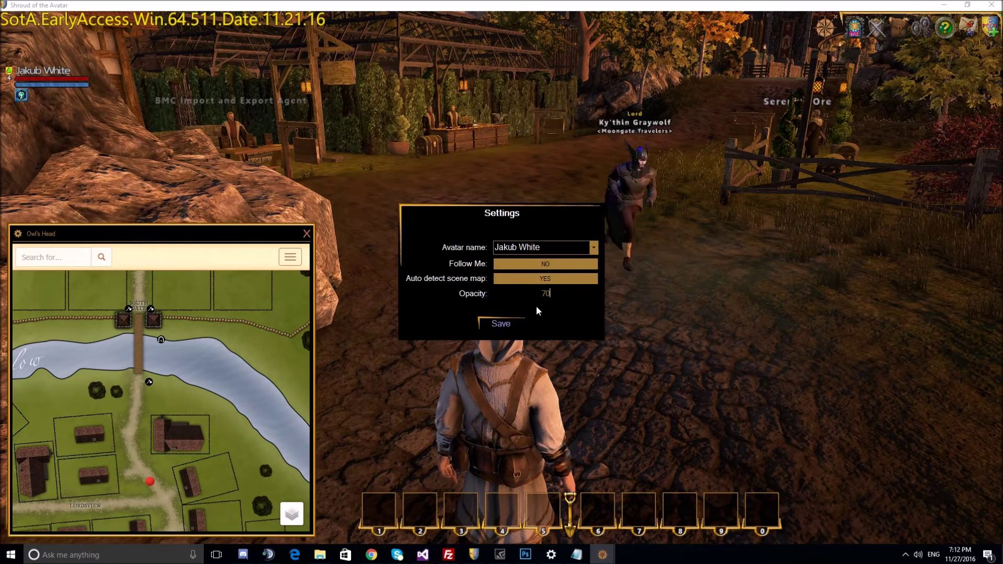
{"action": "left_click", "coordinate": [503, 328]}
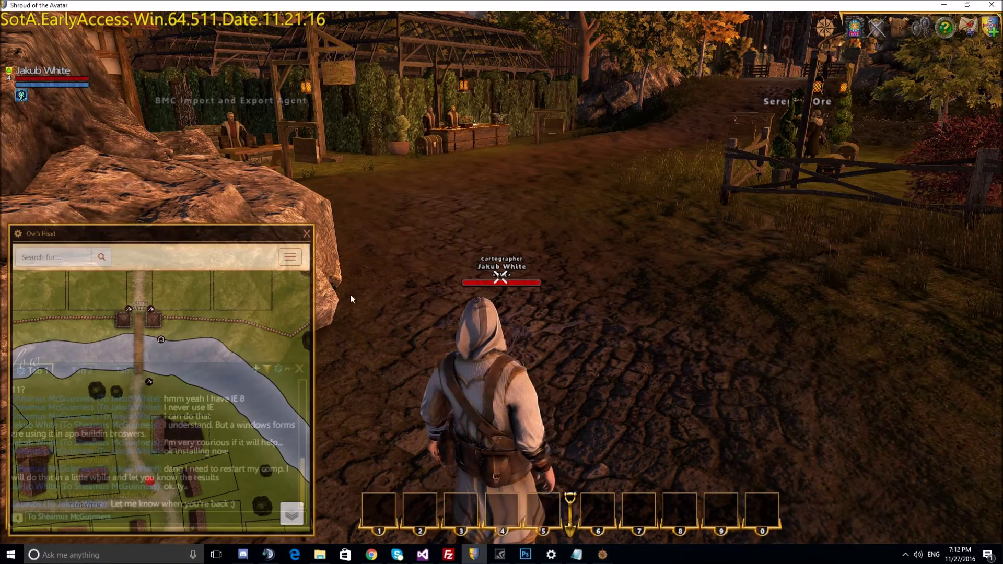
{"action": "left_click", "coordinate": [17, 233]}
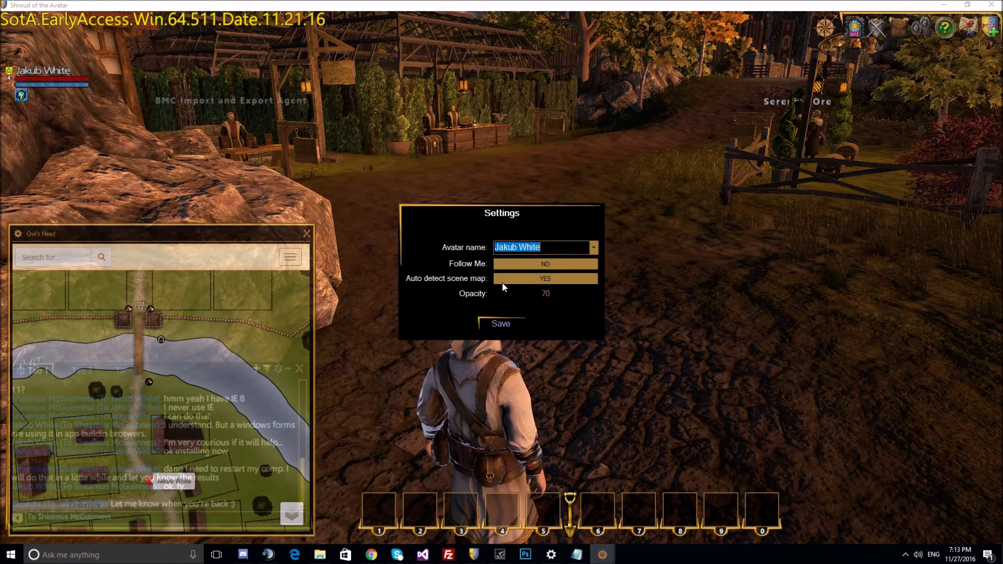
{"action": "left_click", "coordinate": [543, 295]}
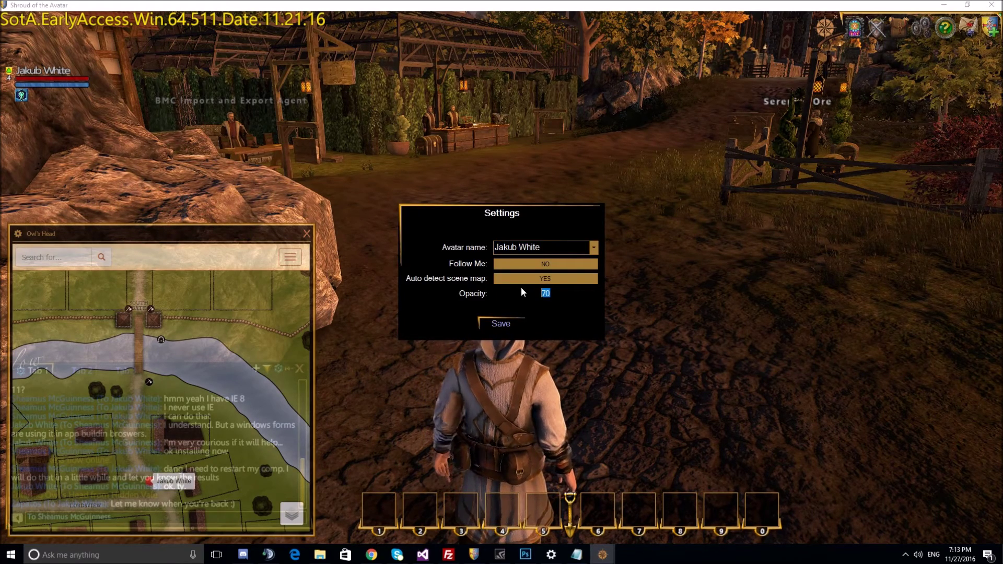
{"action": "type", "text": "80"}
{"action": "left_click", "coordinate": [514, 320]}
Walk the avatar past the Epic Cloth stall and turn toward the gate and cobbled path.
{"action": "key", "text": "w"}
{"action": "key", "text": "a"}
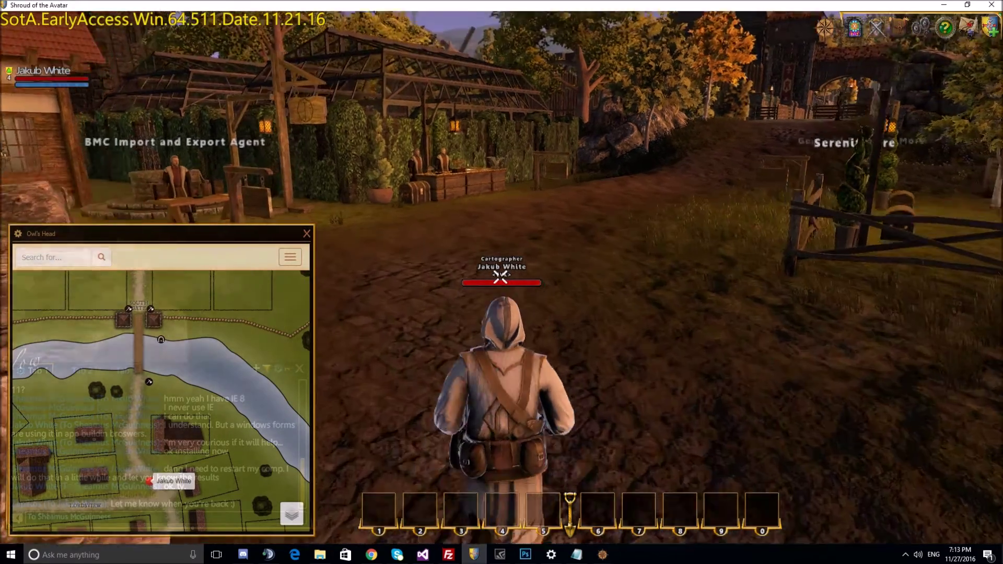
{"action": "key", "text": "w"}
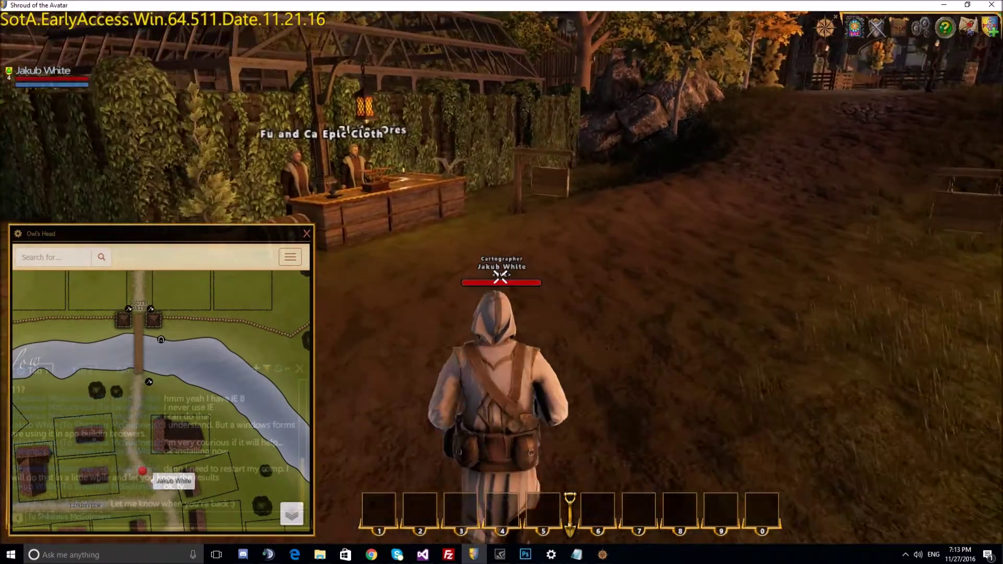
{"action": "key", "text": "d"}
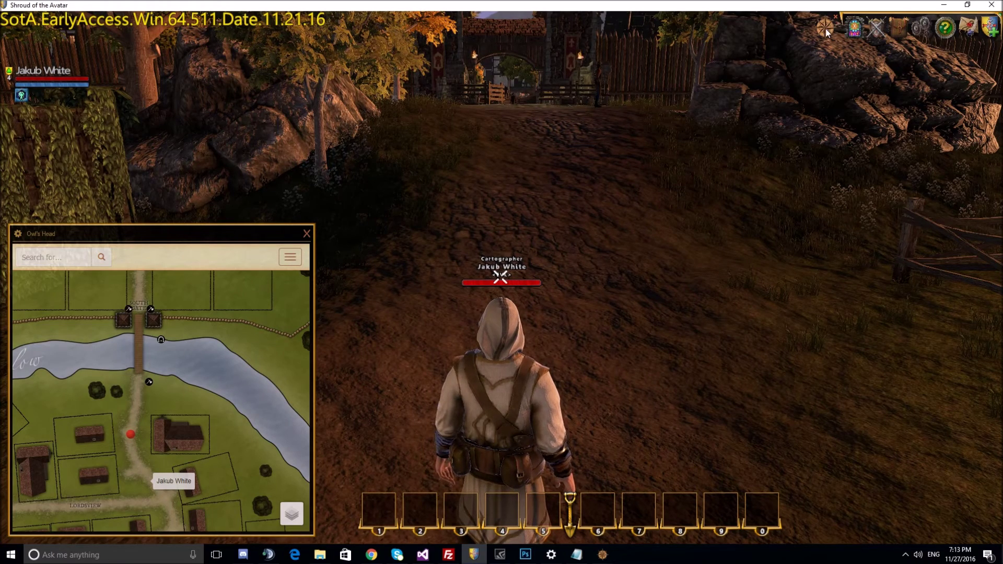
Close SotA Navigator from its tray menu and confirm the exit prompt.
{"action": "left_click", "coordinate": [823, 28]}
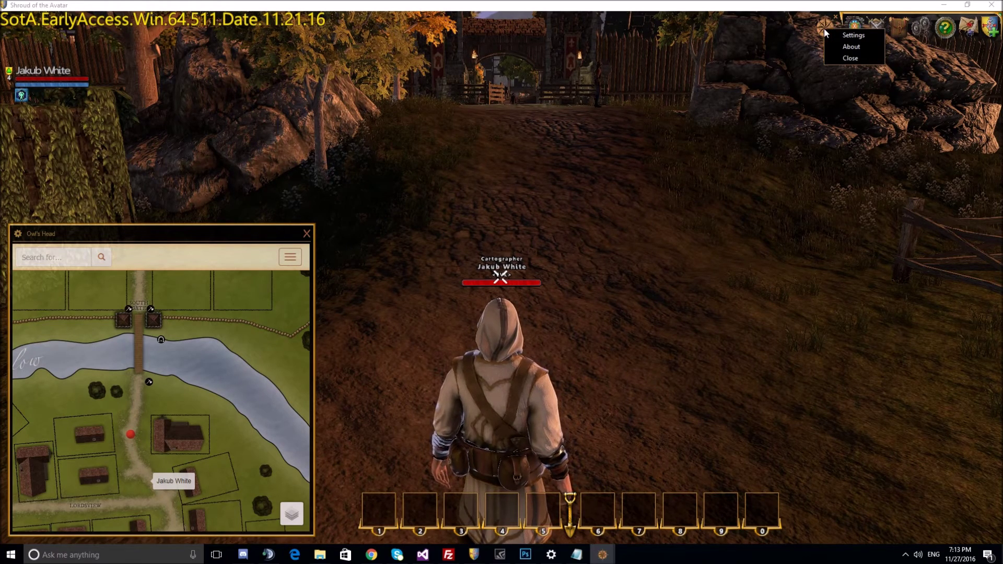
{"action": "left_click", "coordinate": [864, 58]}
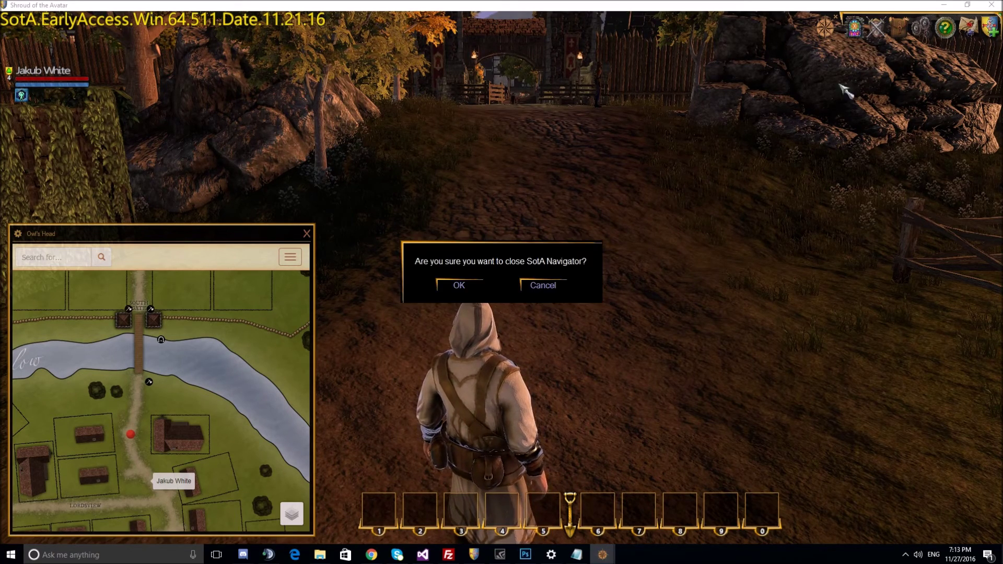
{"action": "left_click", "coordinate": [459, 286]}
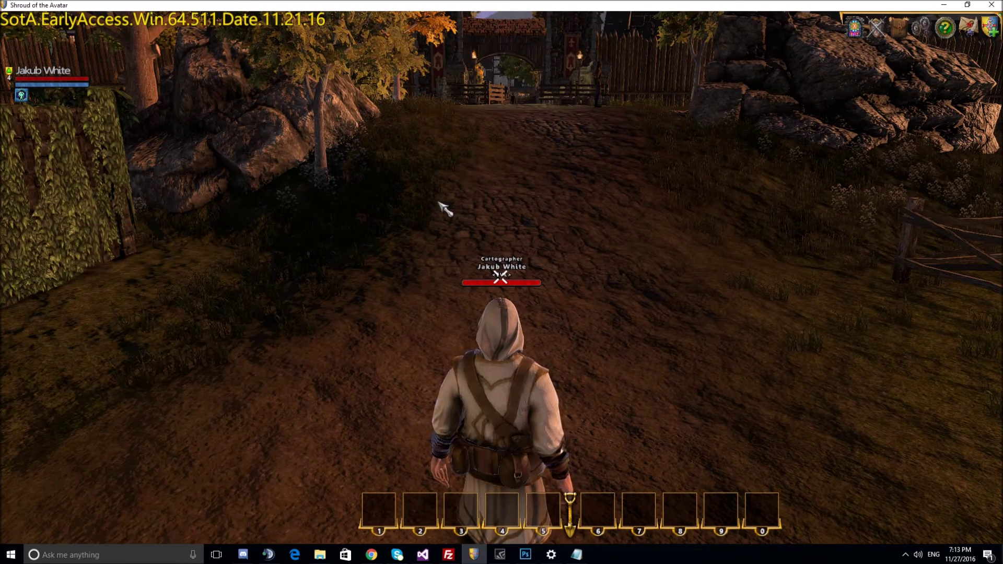
Turn the camera right past the shops and run up the cobbled path to the gate.
{"action": "mouse_move", "coordinate": [478, 205]}
{"action": "left_mouse_down"}
{"action": "mouse_move", "coordinate": [732, 208]}
{"action": "mouse_move", "coordinate": [444, 208]}
{"action": "left_mouse_up"}
{"action": "key", "text": "w"}
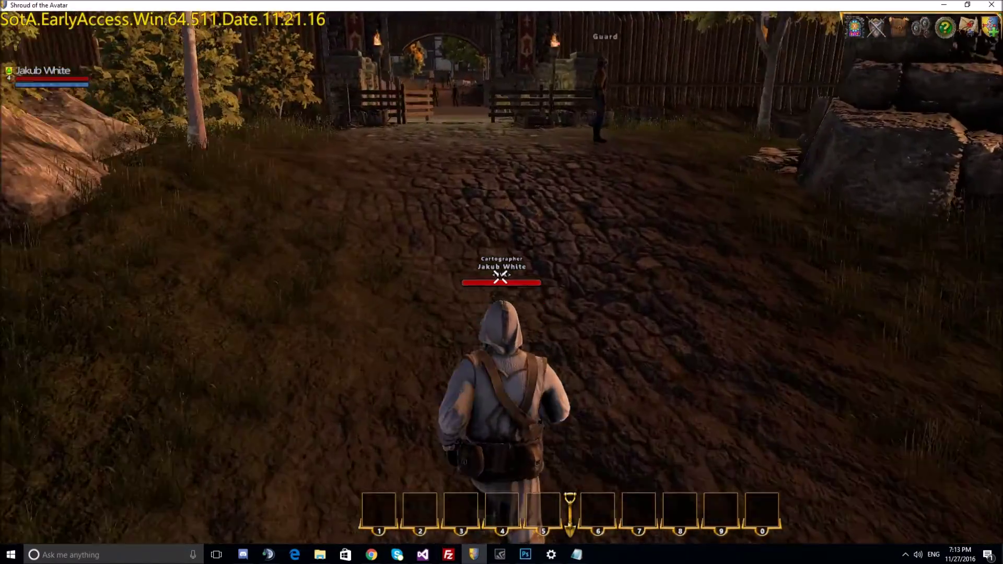